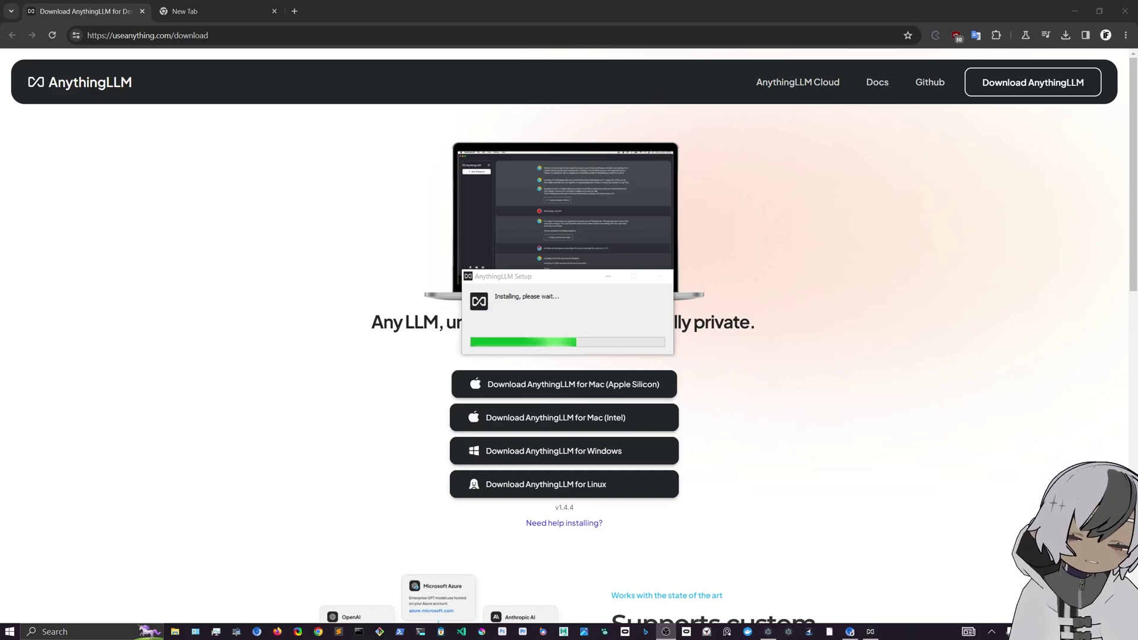
drag(548, 281, 308, 190)
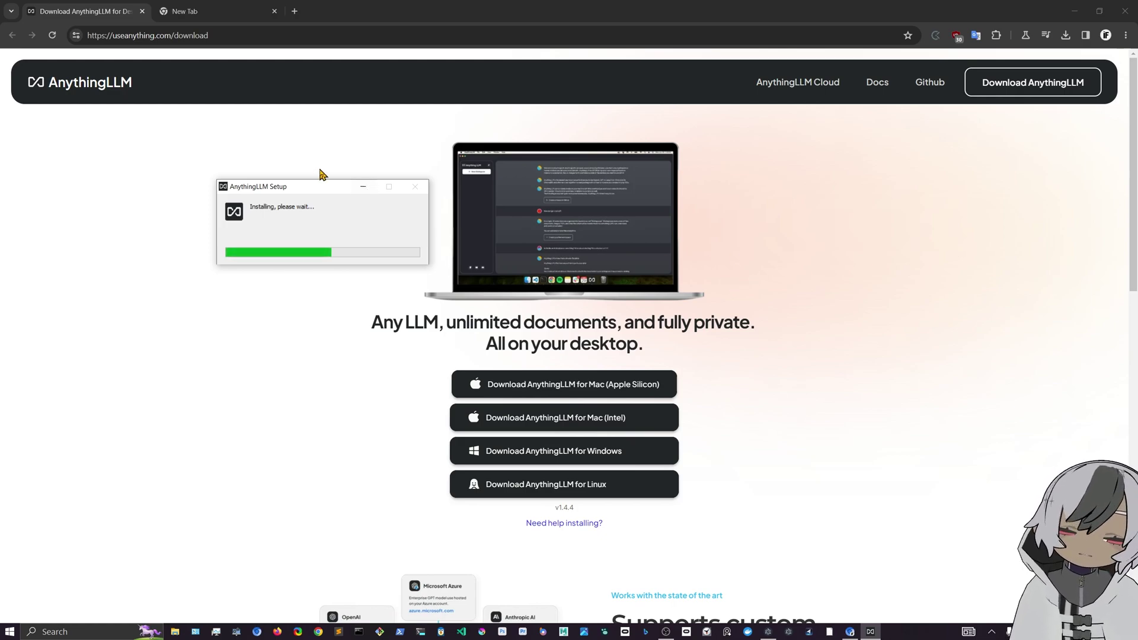
drag(324, 189, 569, 294)
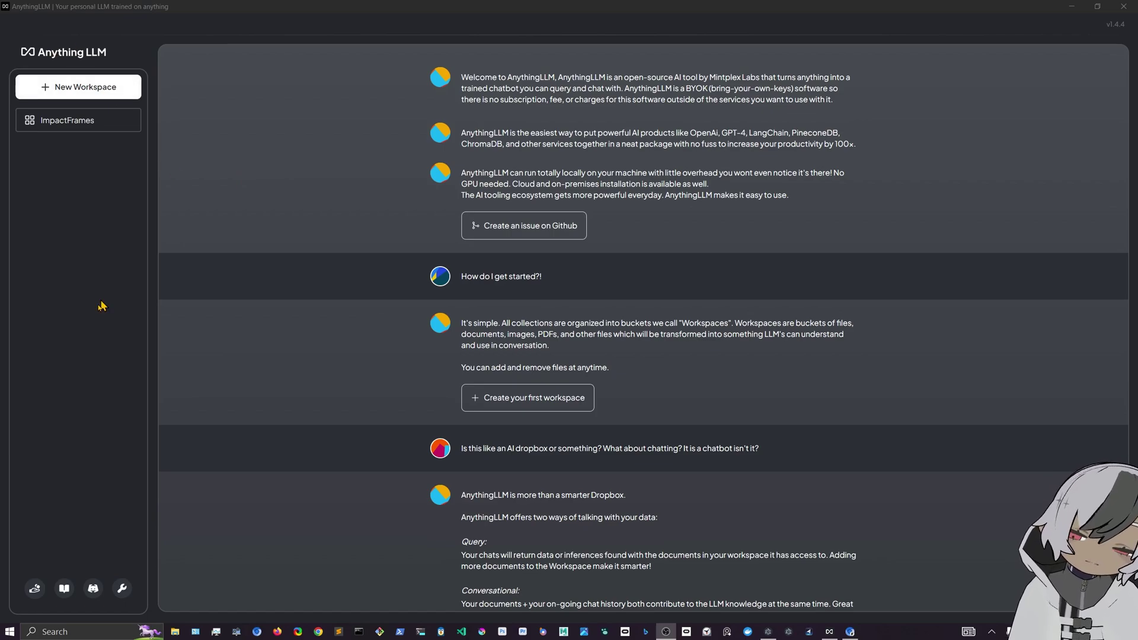
scroll(610, 267, down, 5)
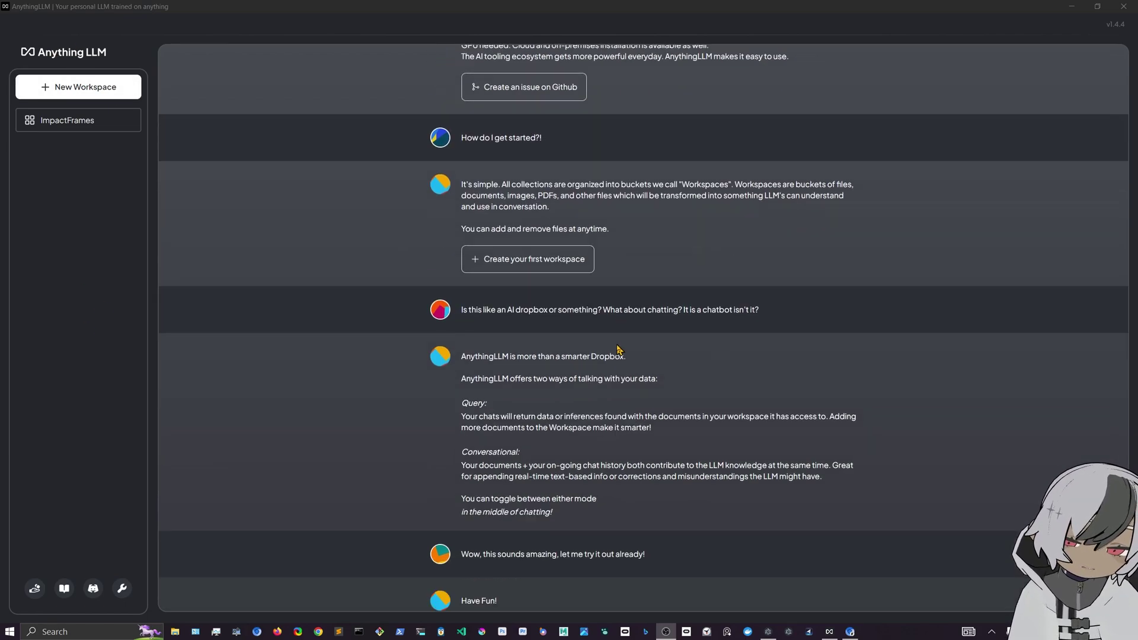
scroll(474, 297, up, 5)
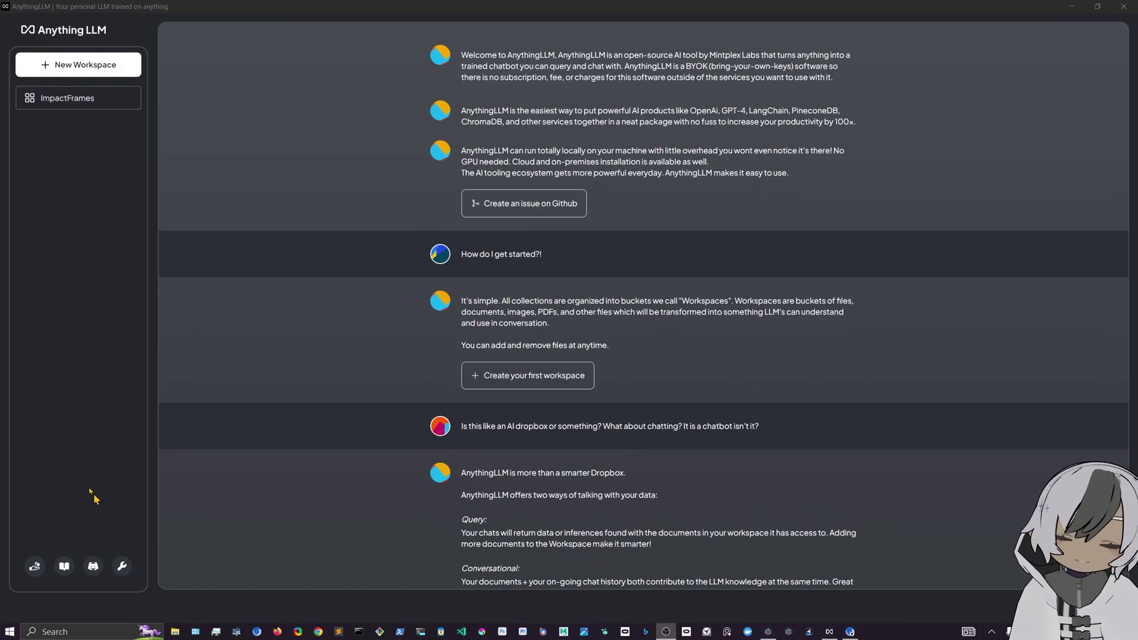
Open the instance's LLM preferences, browse the available providers and choose Anthropic as the LLM provider.
click(121, 566)
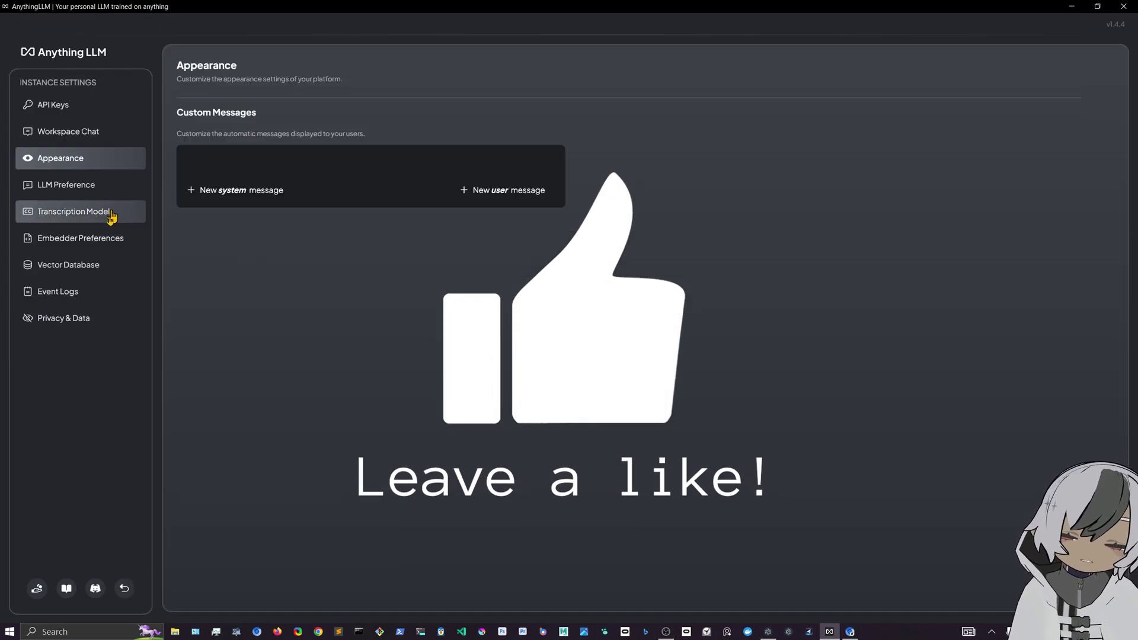
click(83, 185)
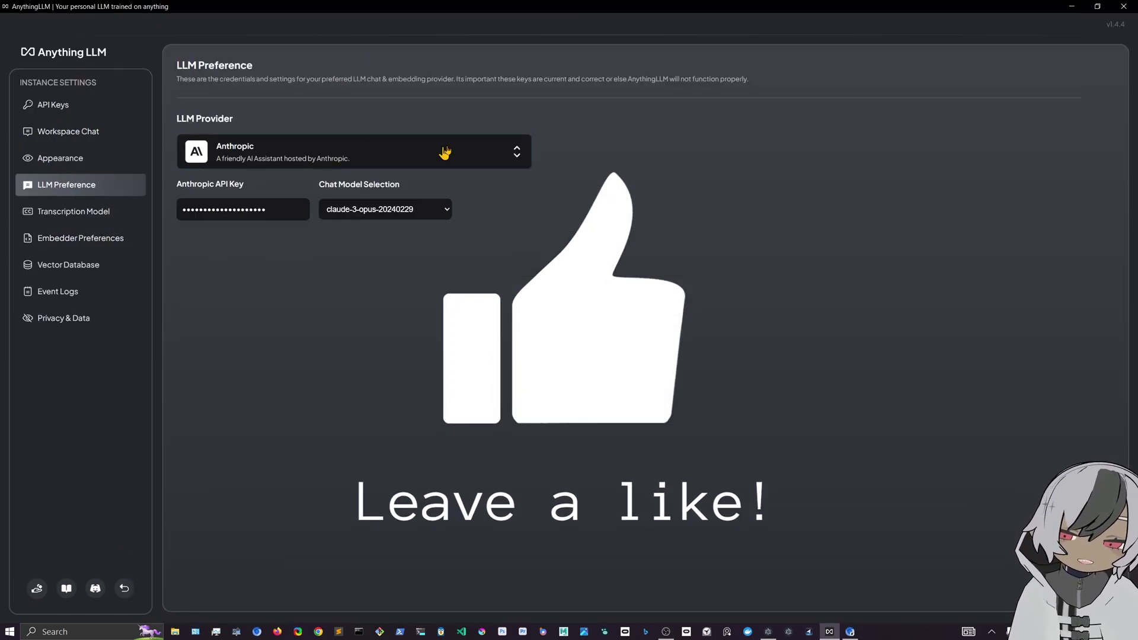
click(502, 165)
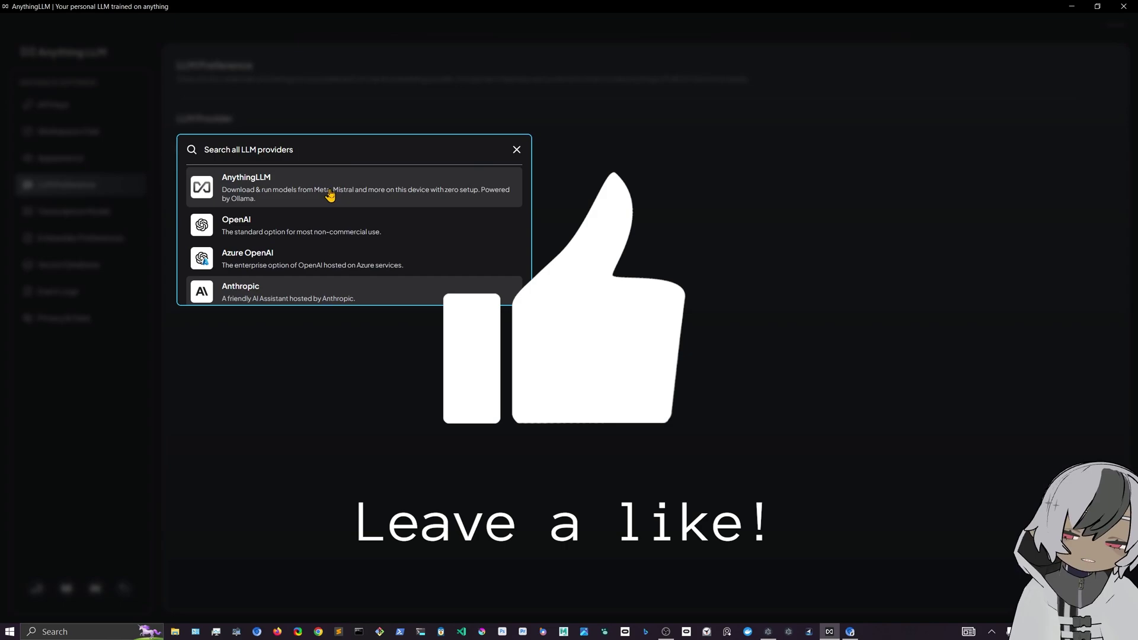
scroll(330, 216, down, 1)
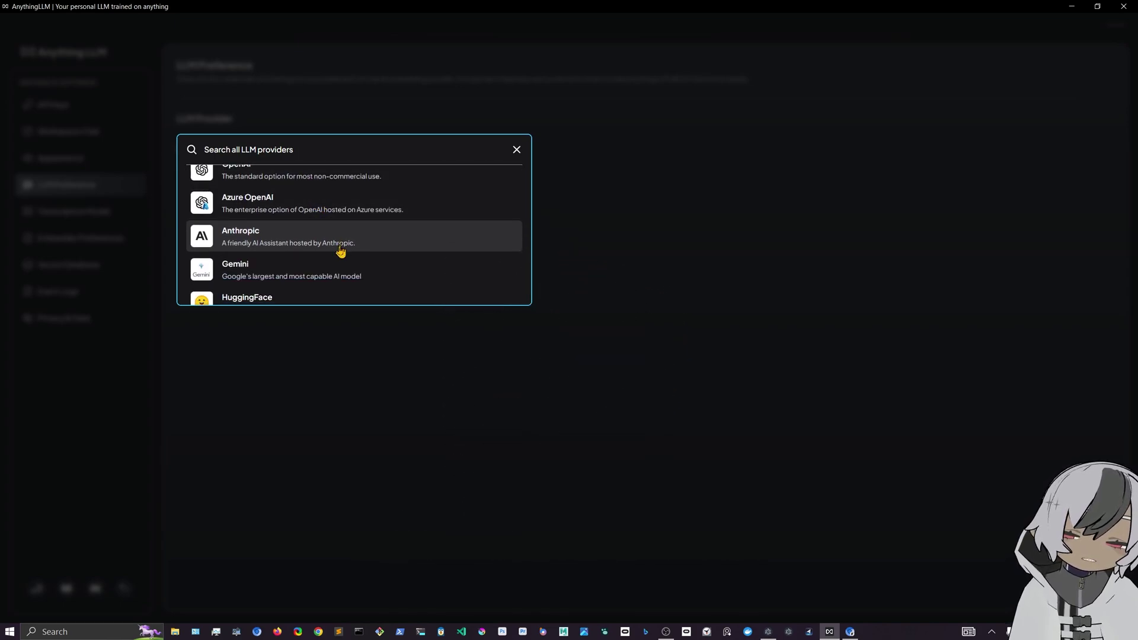
scroll(341, 252, down, 2)
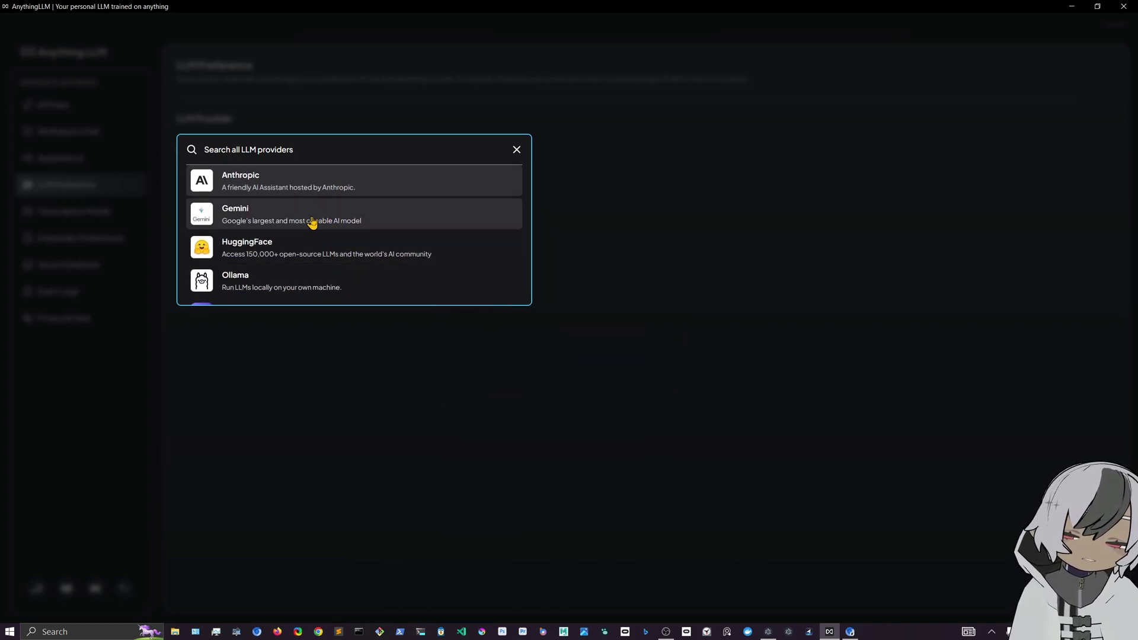
scroll(314, 246, down, 2)
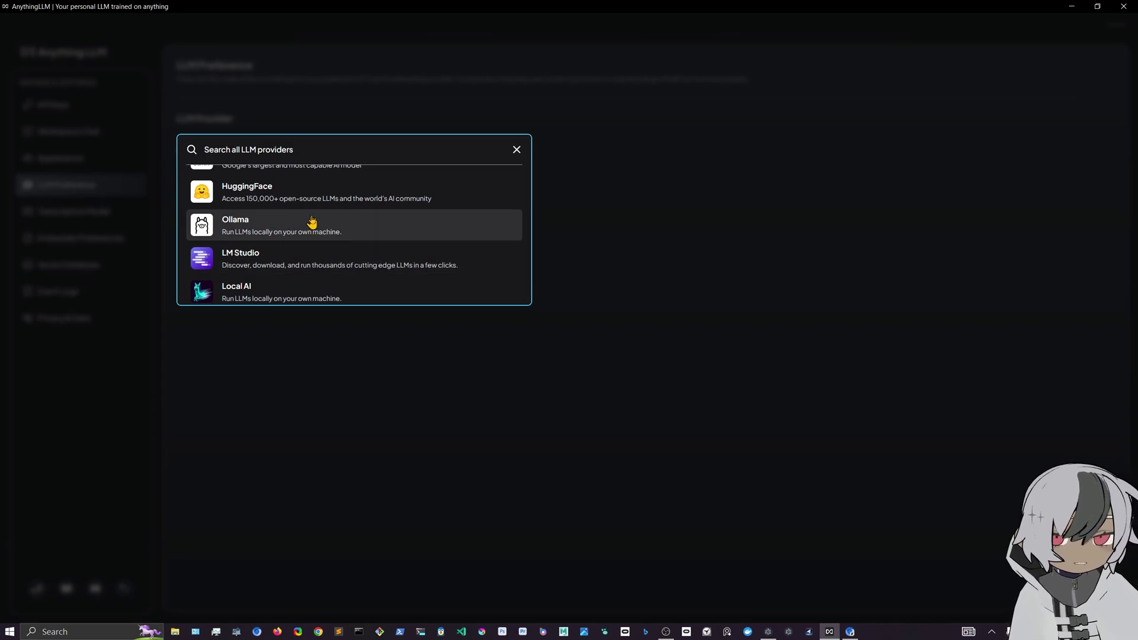
scroll(343, 264, up, 3)
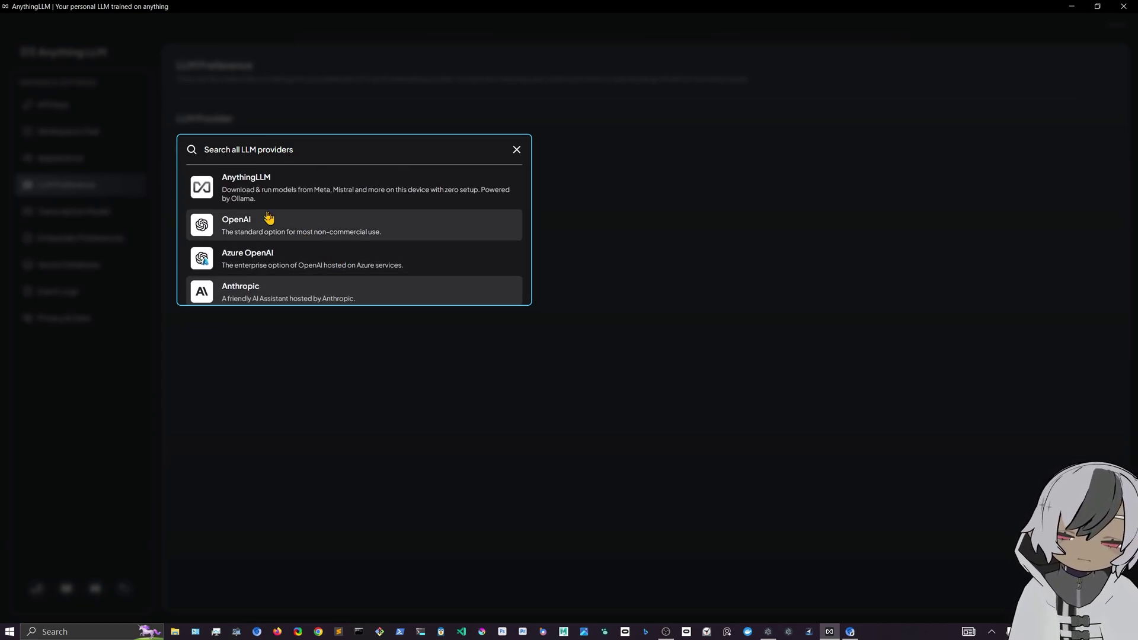
click(269, 289)
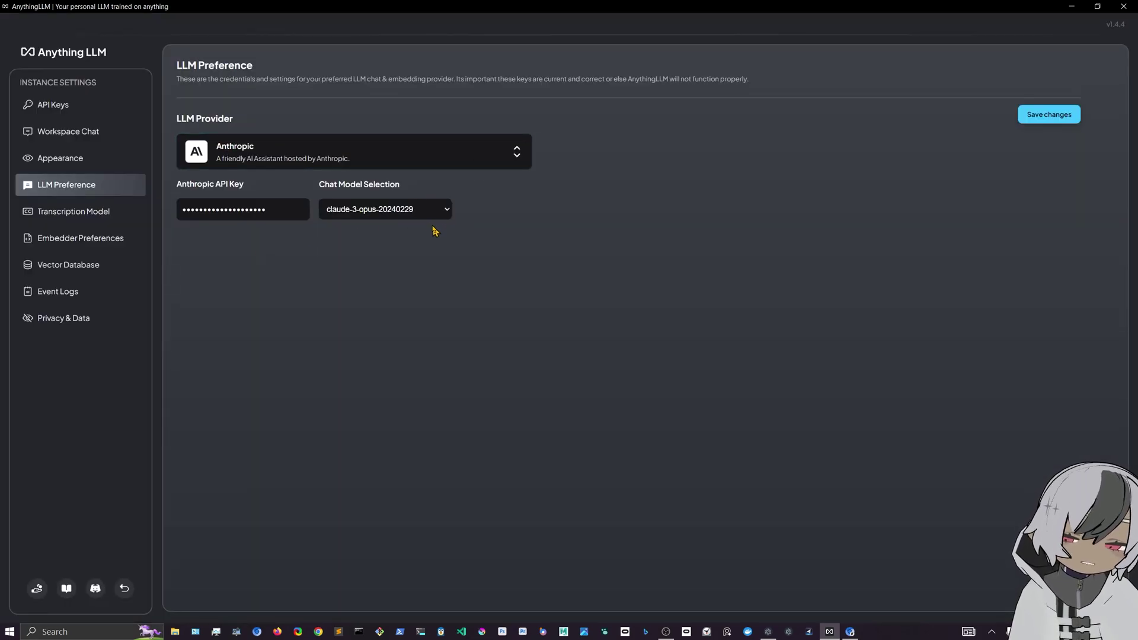
Set the Anthropic chat model to claude-3-haiku-20240307 and save the LLM preference changes.
click(441, 217)
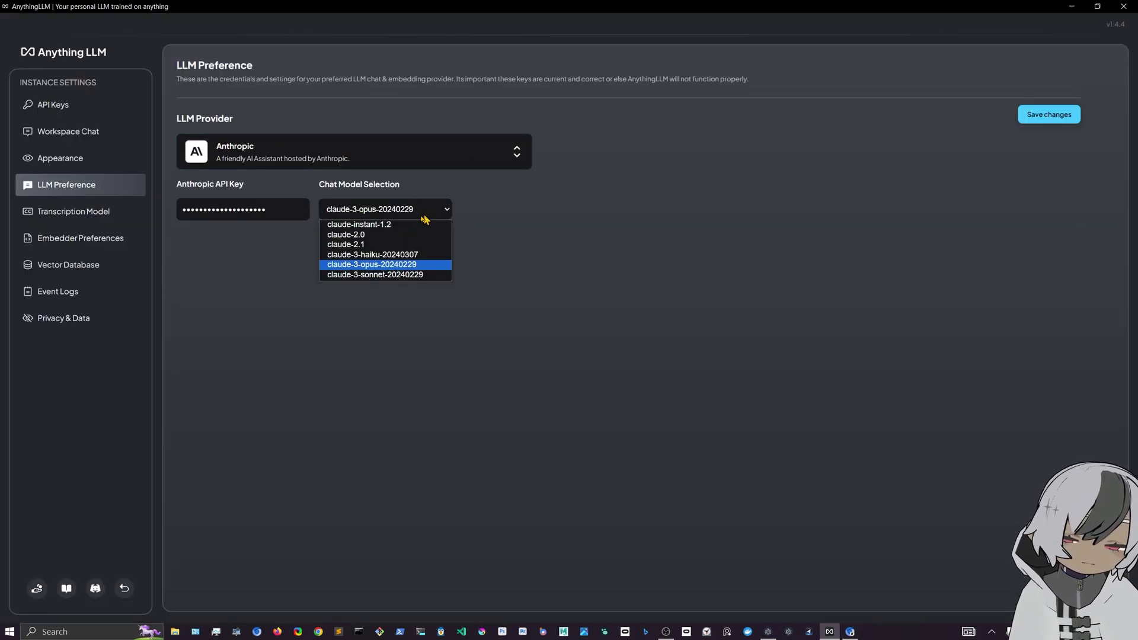
click(374, 256)
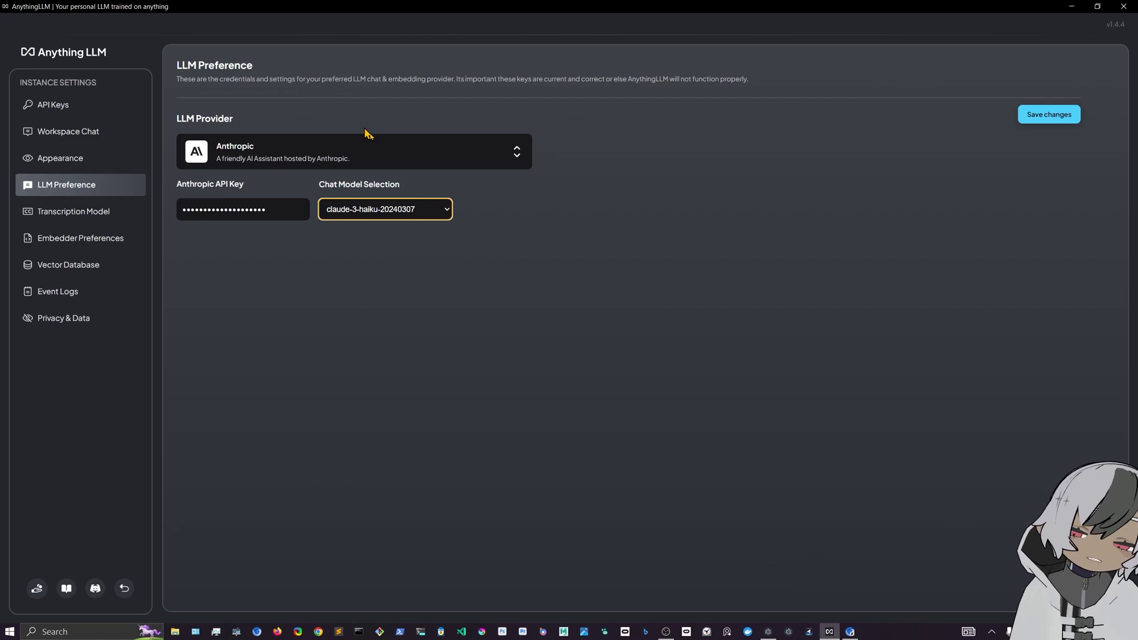
click(1052, 114)
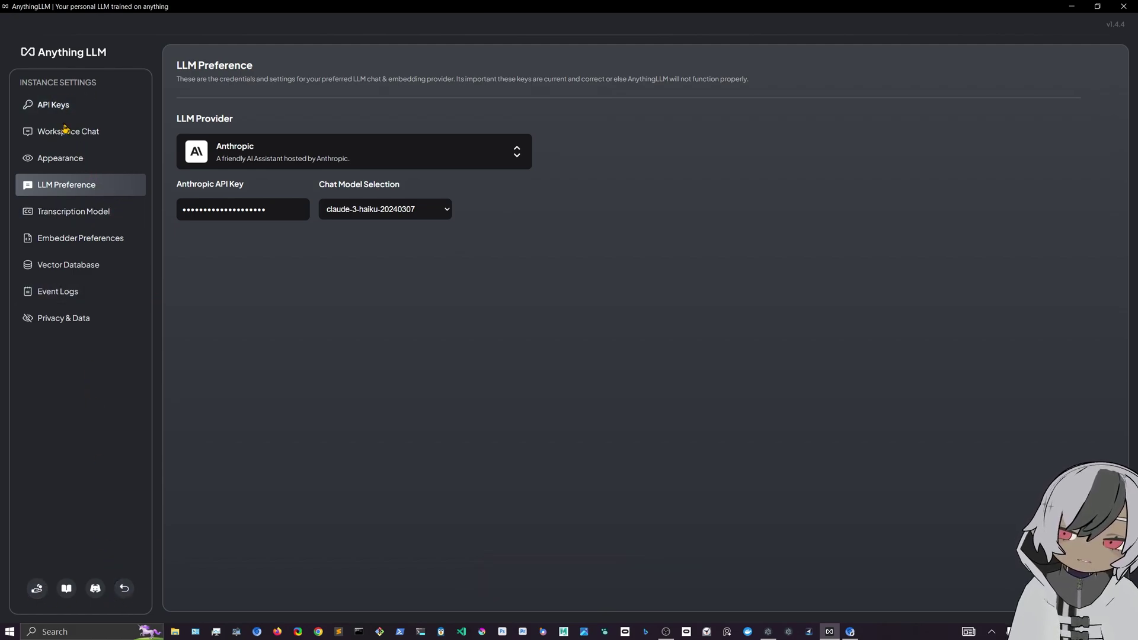
Leave the instance settings and create a new workspace named IF.
click(124, 589)
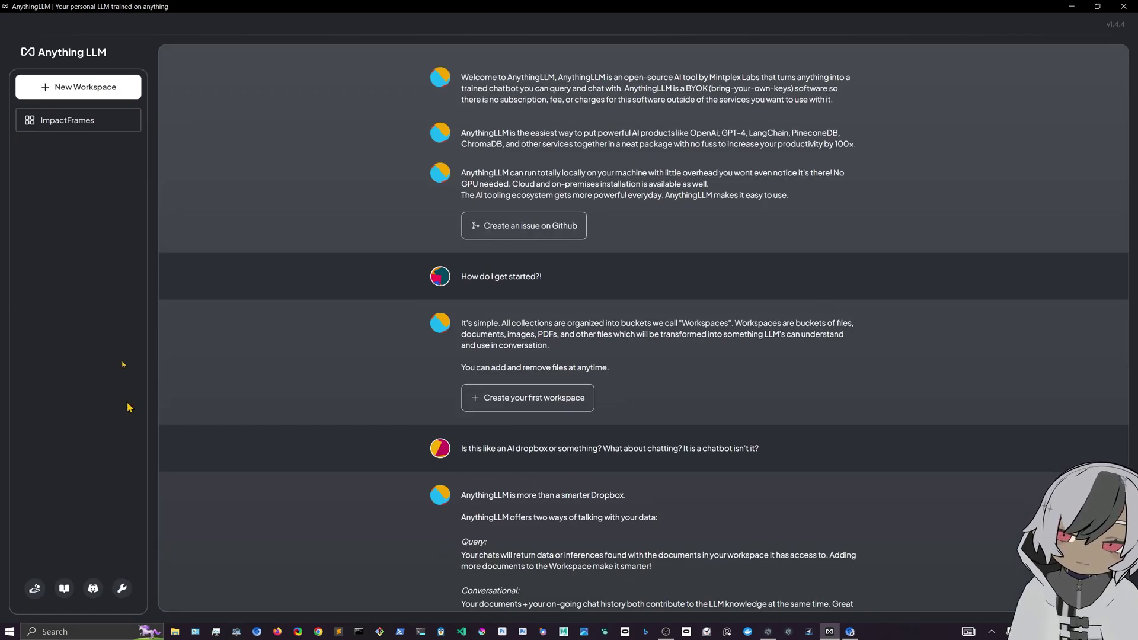
click(83, 90)
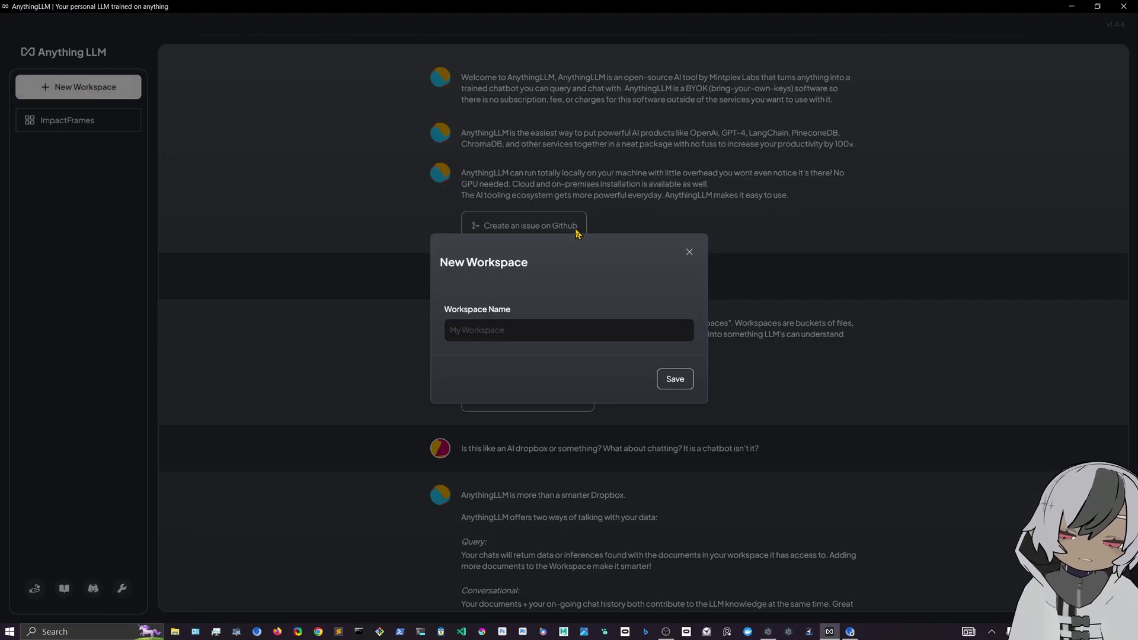
click(495, 328)
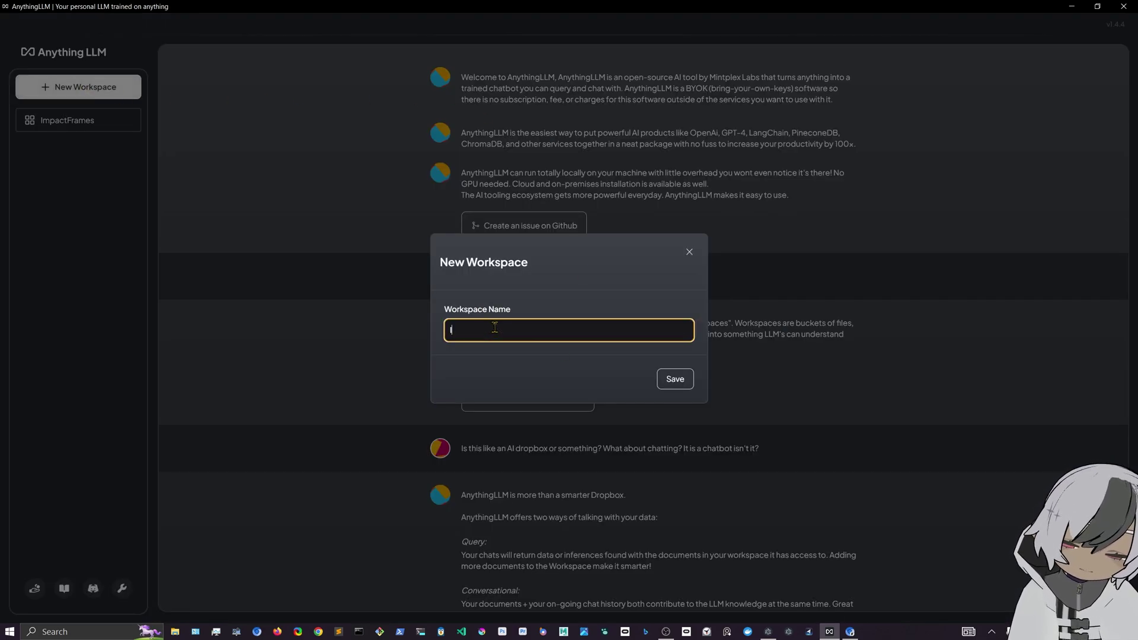
click(672, 381)
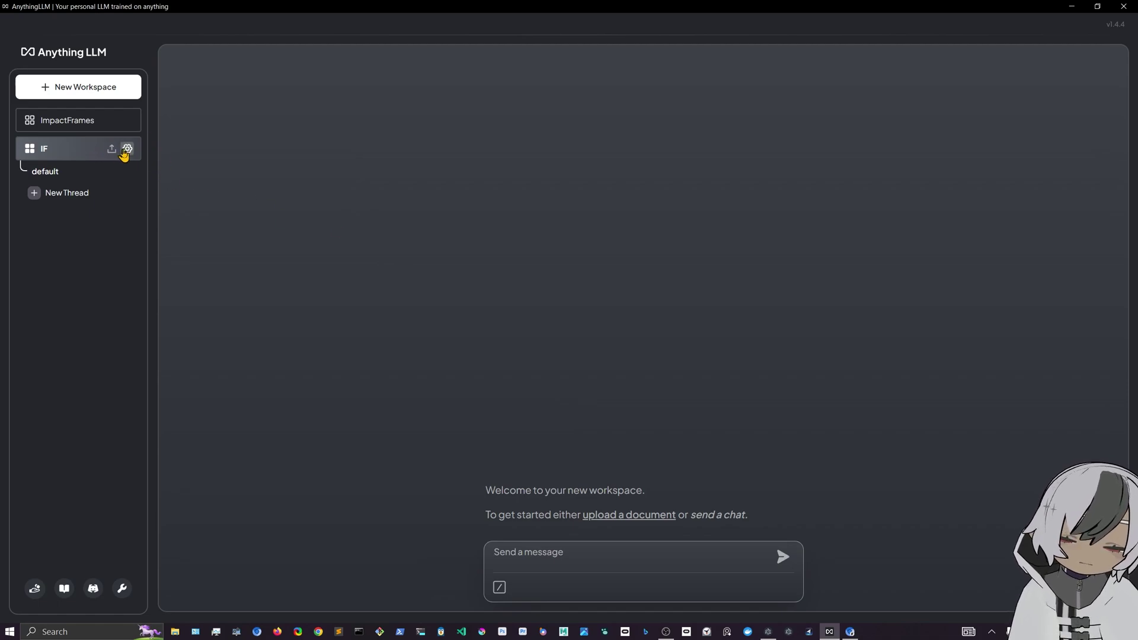
Review the IF workspace's general, chat and vector database settings.
click(127, 149)
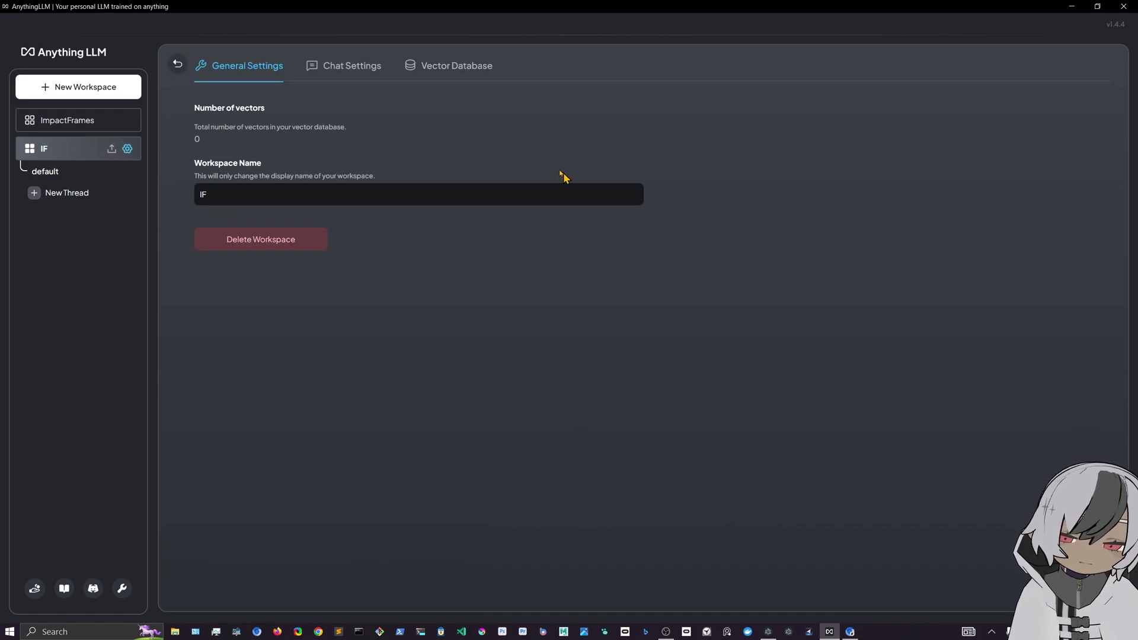
click(352, 72)
click(477, 69)
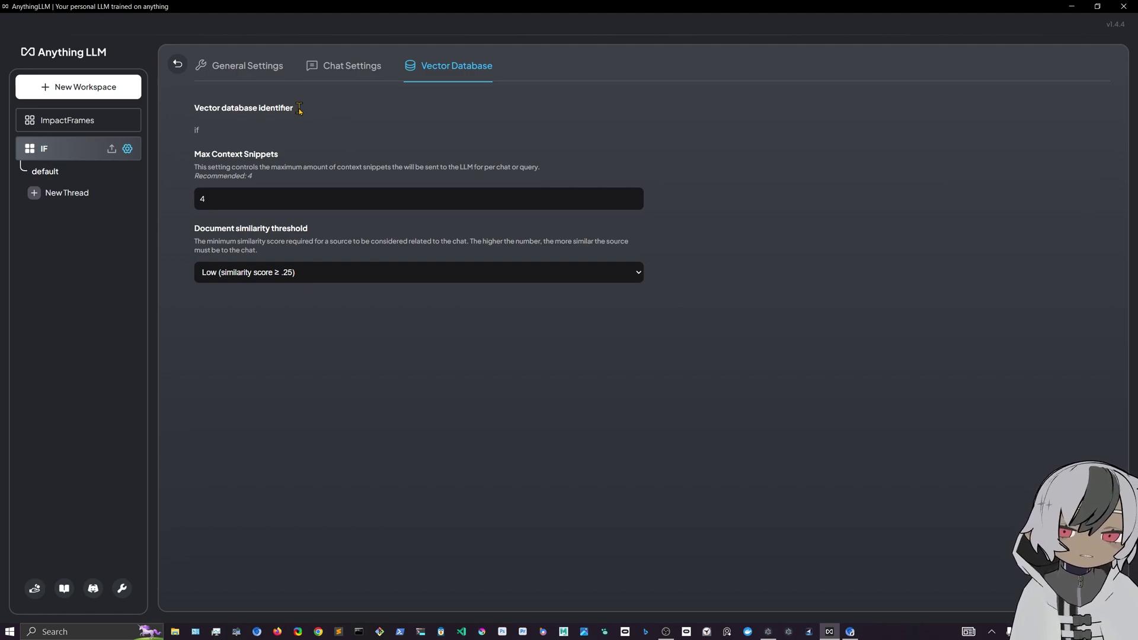
click(351, 73)
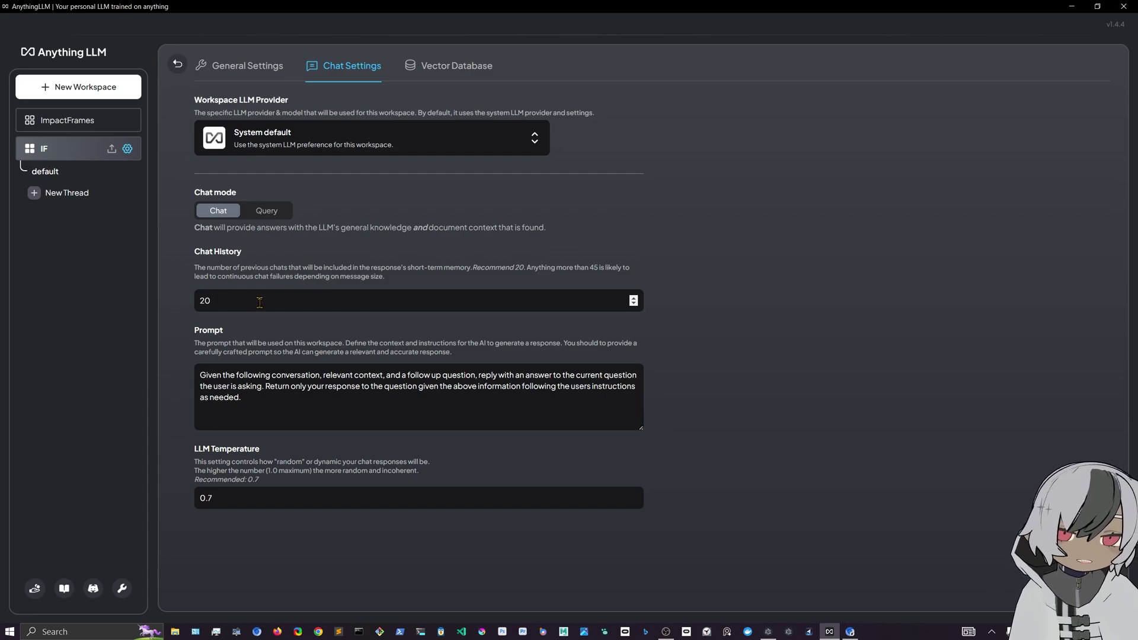
click(246, 66)
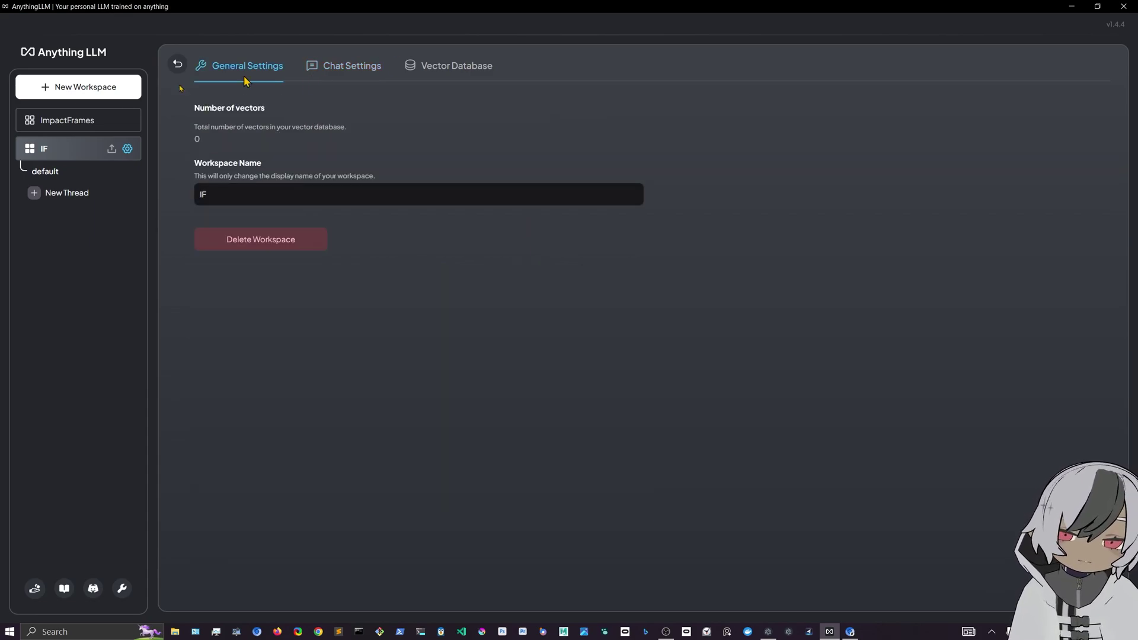
Upload IFDisplayTextNode.js, IFHFDownloadNode.js, IFImagePromptNode.js and IFPromptMkrNode.js from the ComfyUI-IF_AI_tools web/js folder through the IF workspace's document manager.
click(111, 148)
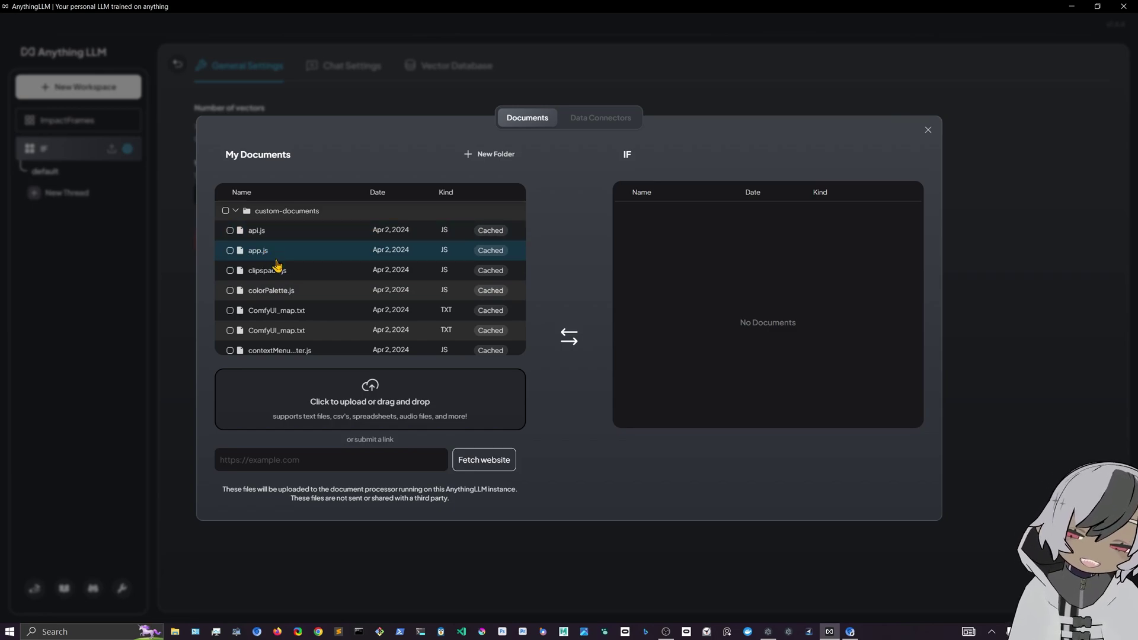
scroll(321, 328, down, 3)
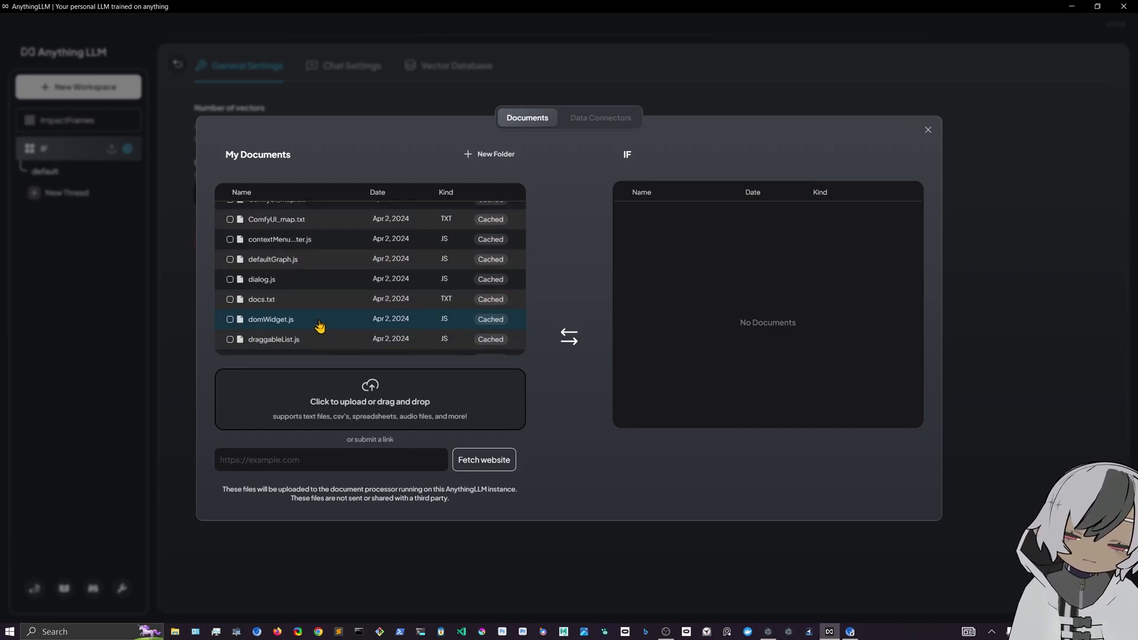
scroll(318, 320, down, 1)
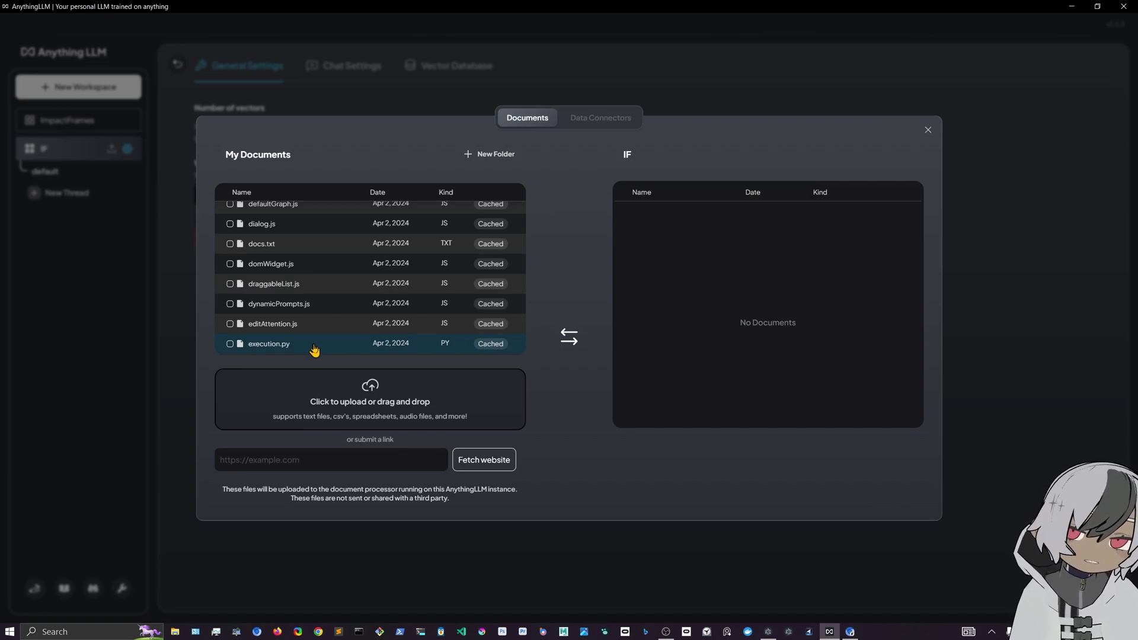
click(367, 402)
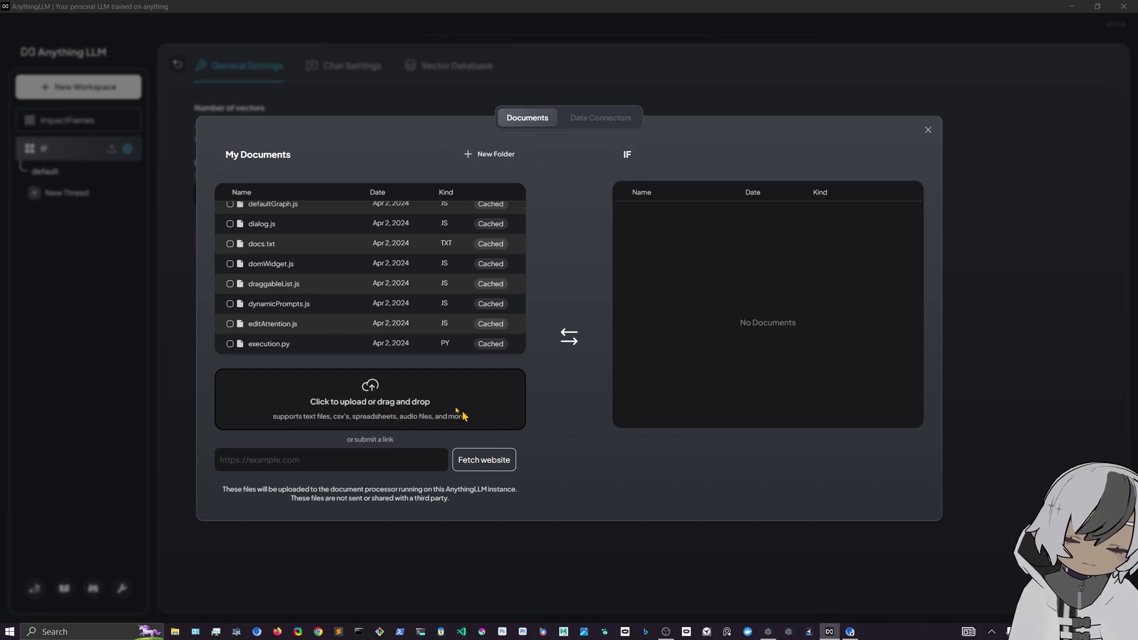
click(202, 93)
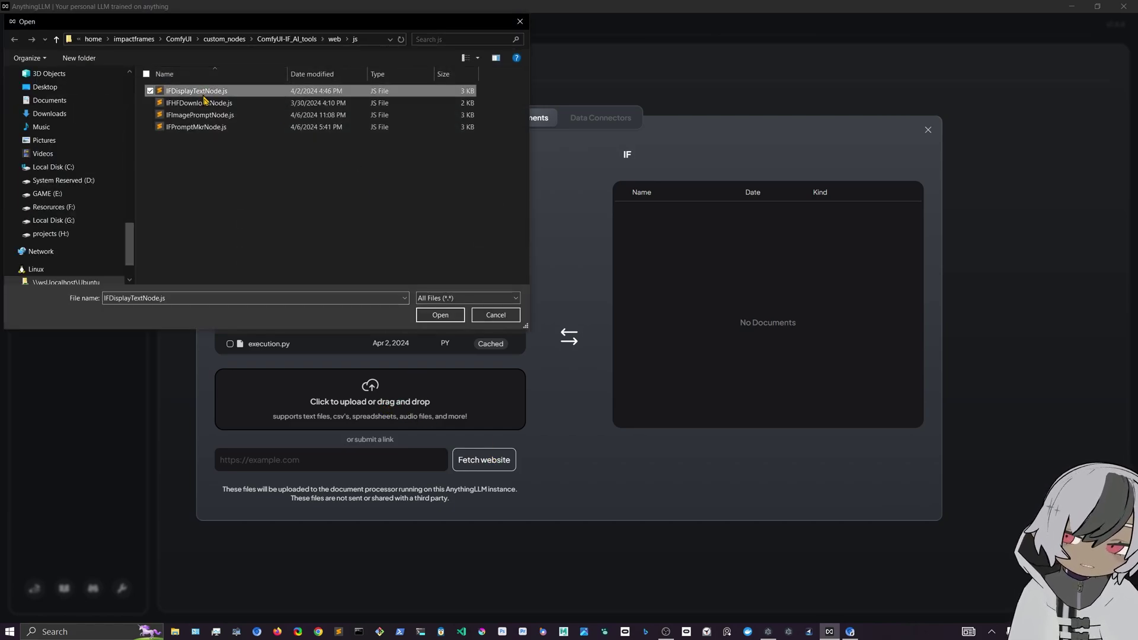
shift+click(208, 128)
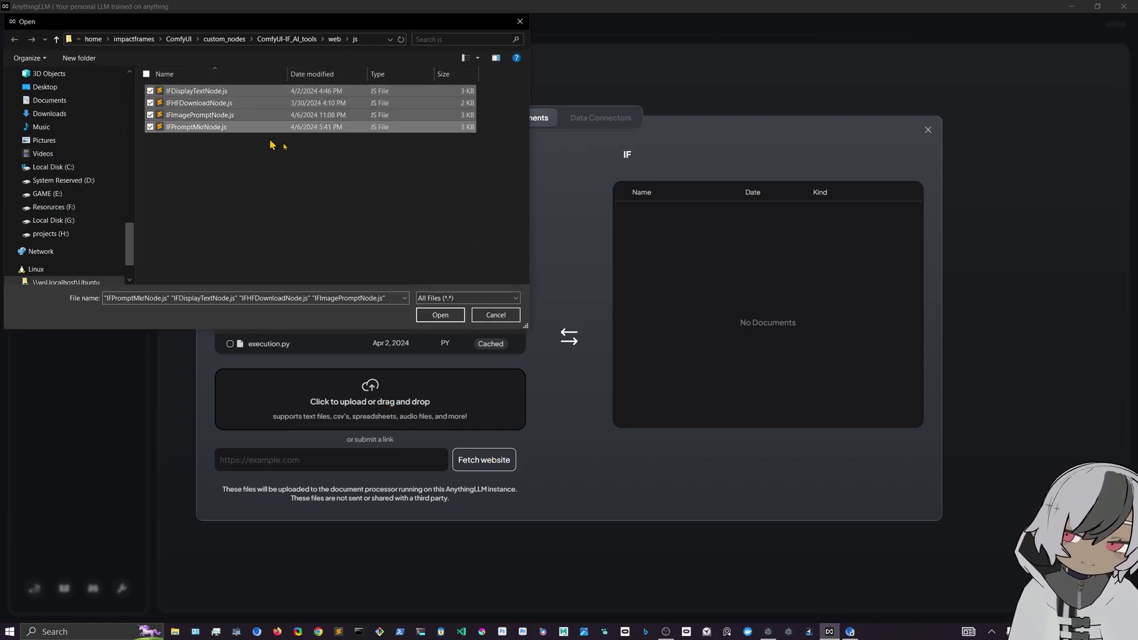
click(440, 316)
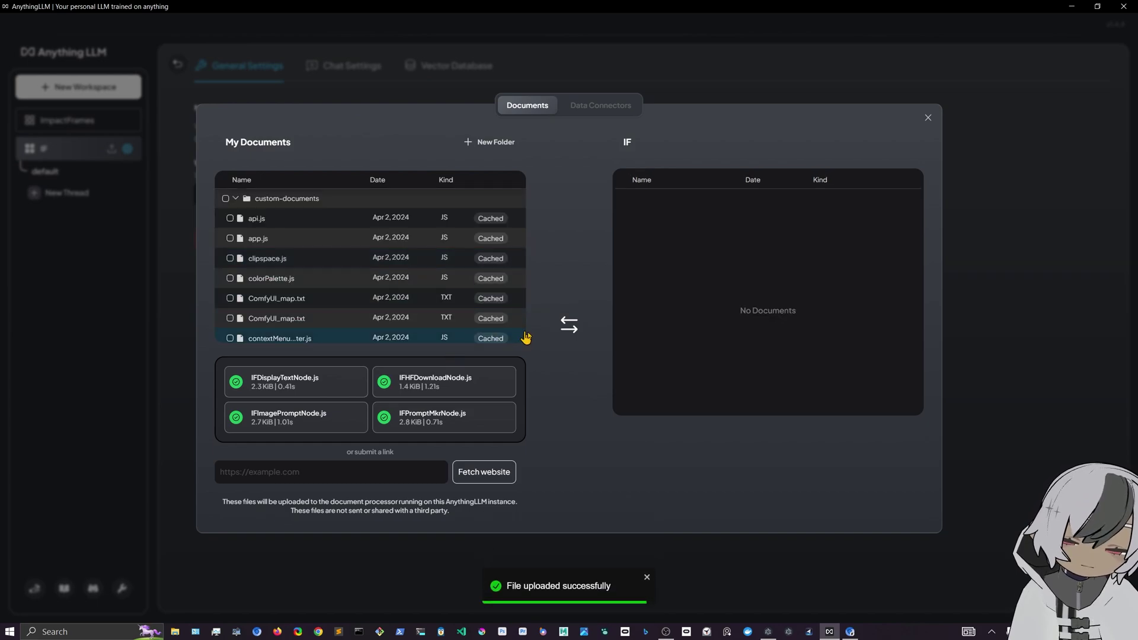
Move all files in the custom-documents folder to the IF workspace, then save and embed them.
scroll(299, 267, down, 5)
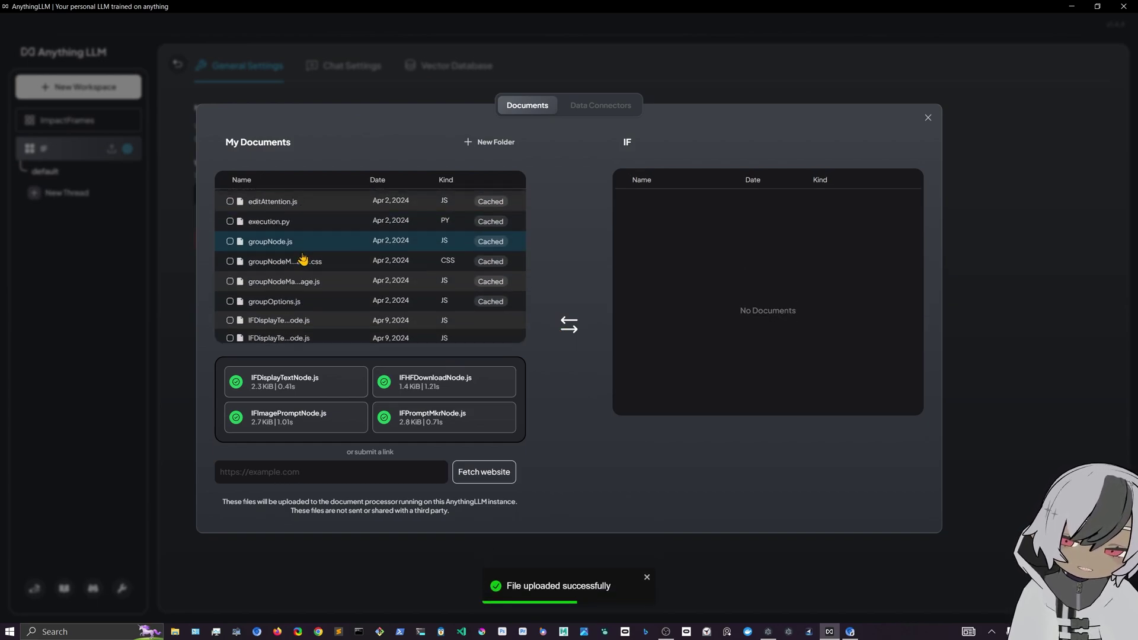
scroll(267, 237, up, 10)
click(226, 199)
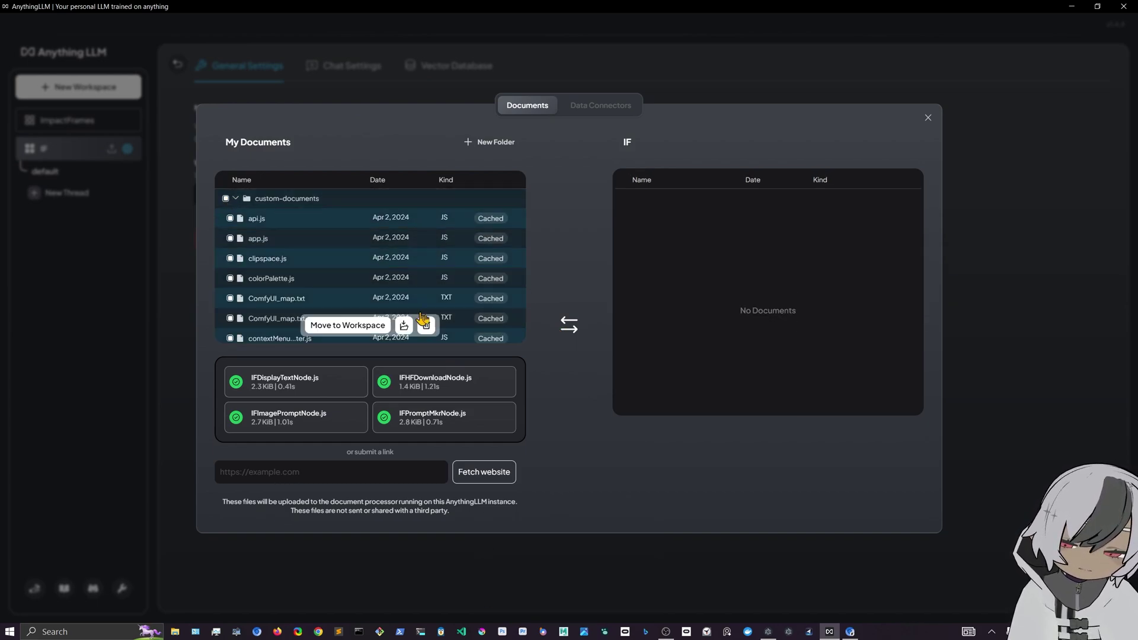
click(346, 326)
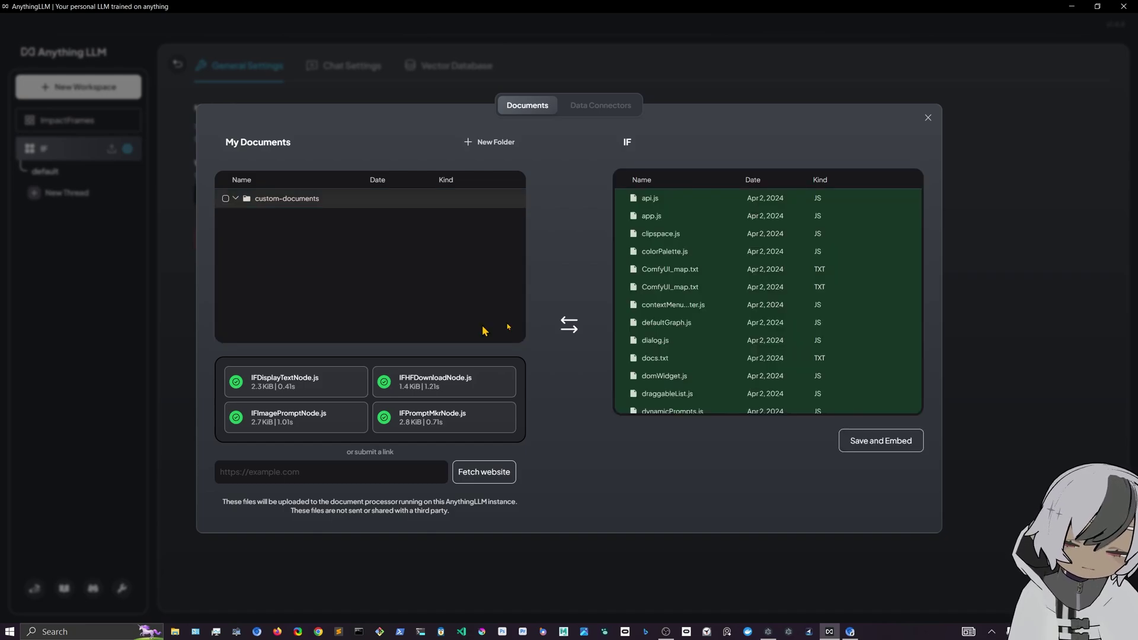
scroll(791, 267, down, 1)
scroll(791, 266, down, 3)
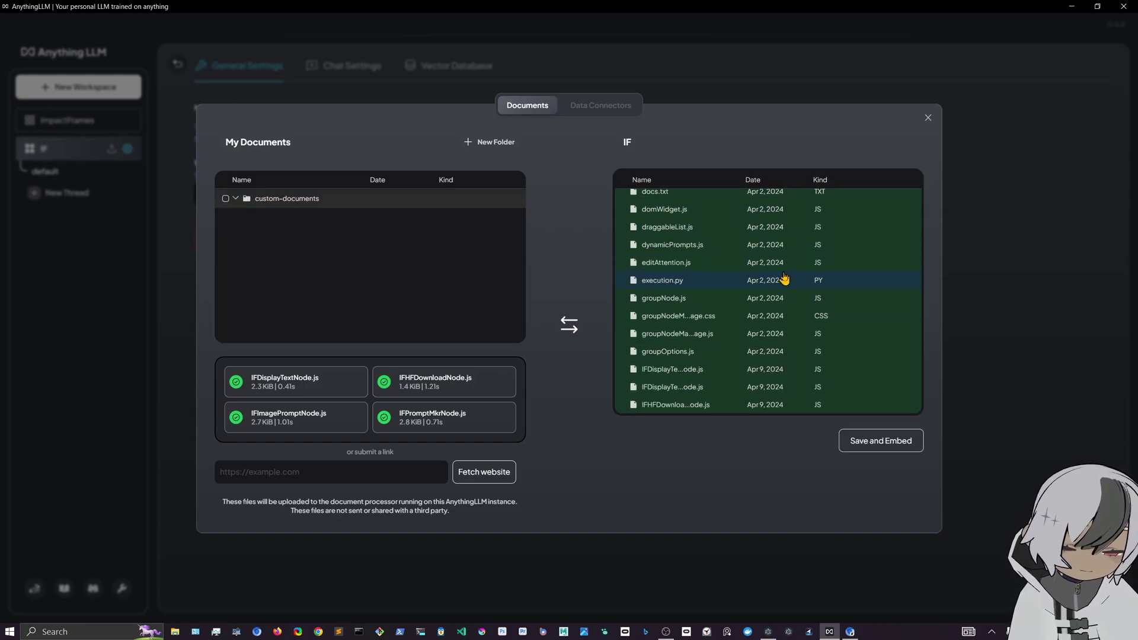
click(880, 449)
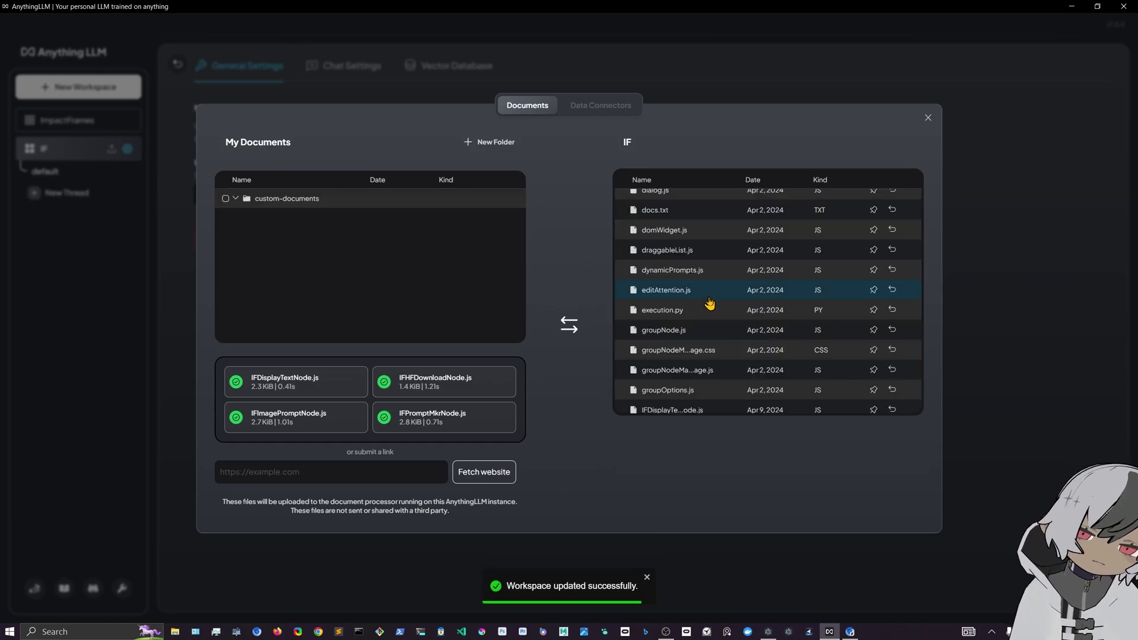
Pin the second IFDisplayTextNode.js and every IFHFDownloadNode.js, IFImagePromptNode.js and IFPromptMkrNode.js entry to the IF workspace, then close the document manager.
scroll(765, 352, down, 3)
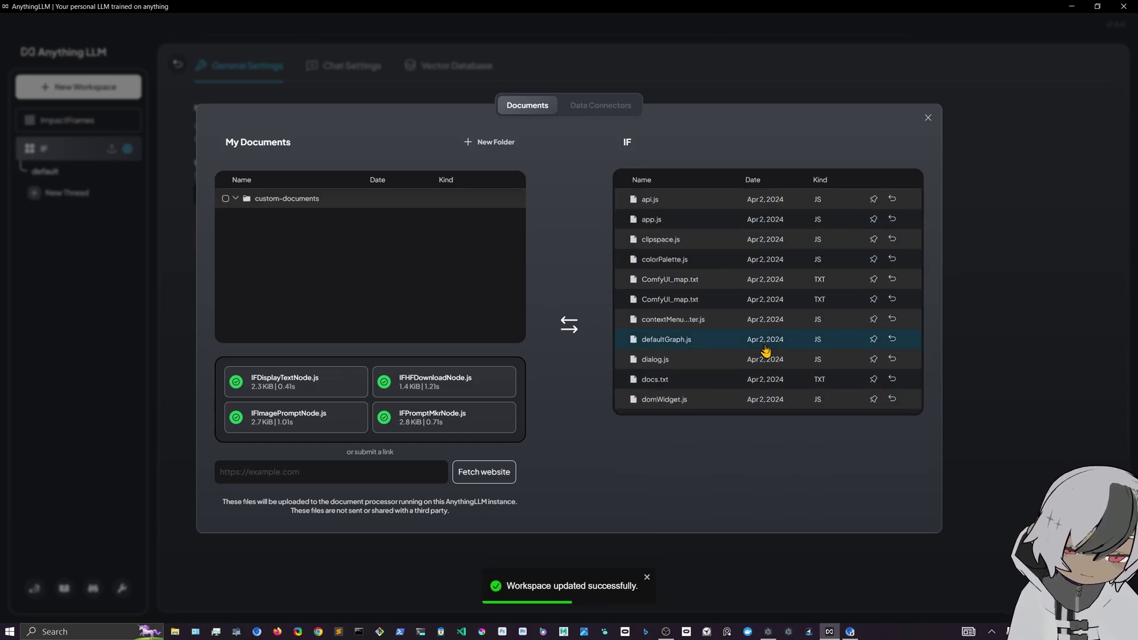
scroll(765, 354, down, 5)
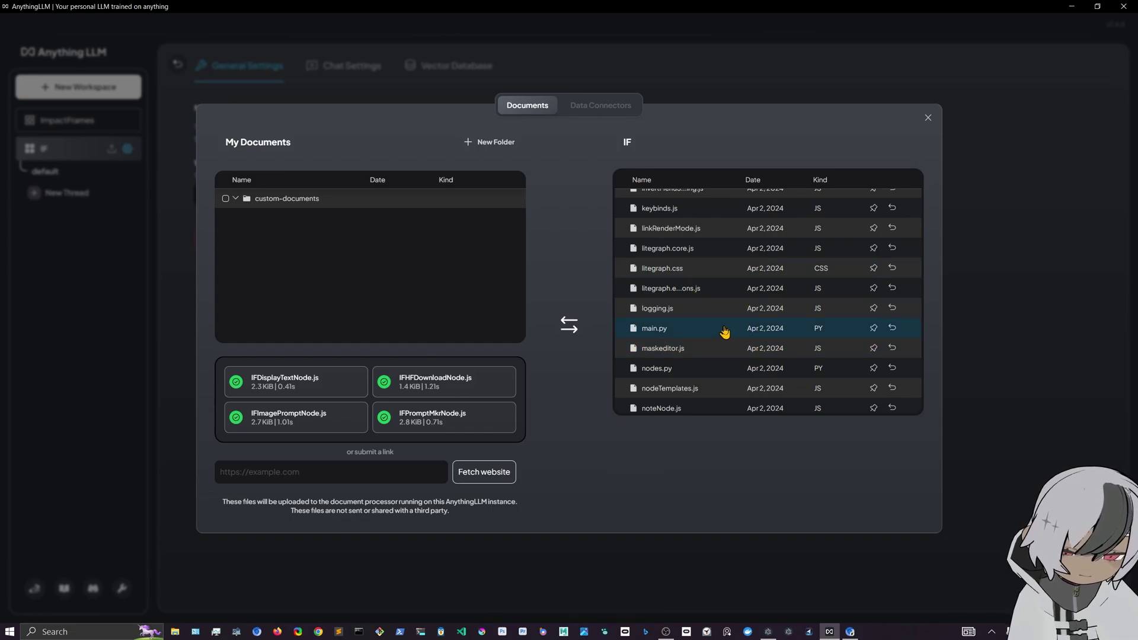
scroll(724, 332, up, 5)
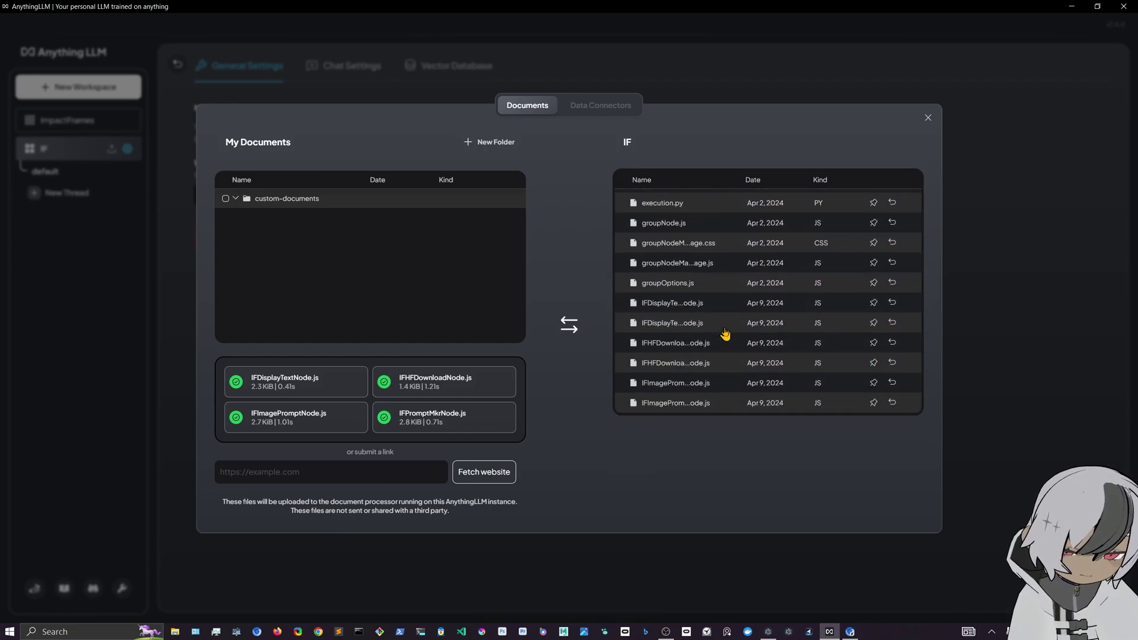
scroll(724, 330, up, 4)
scroll(722, 324, down, 6)
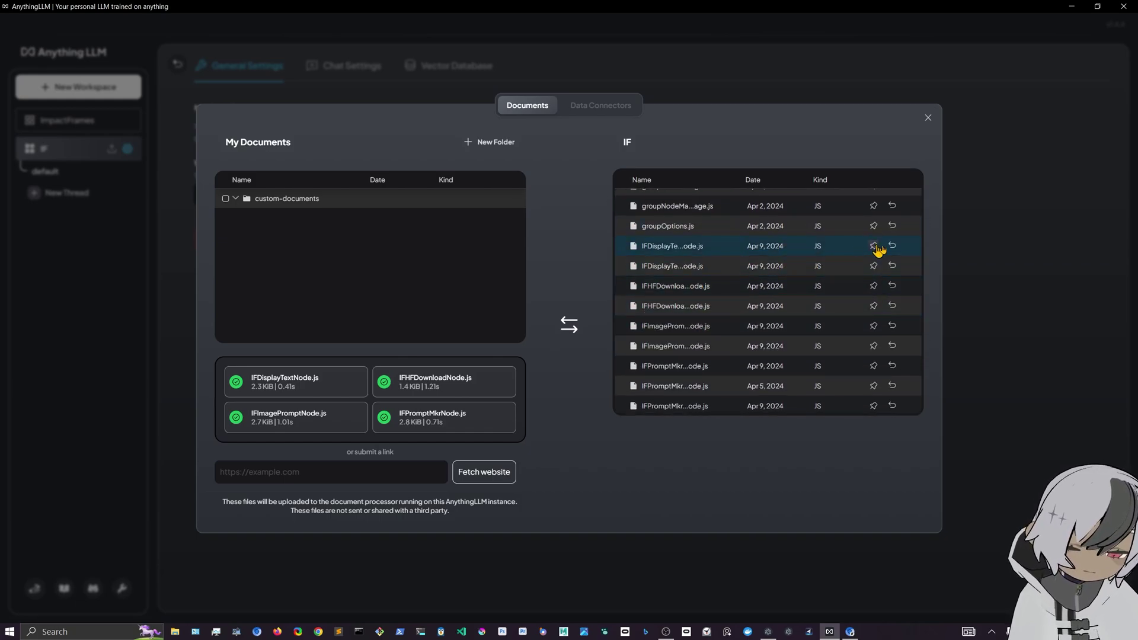
click(875, 266)
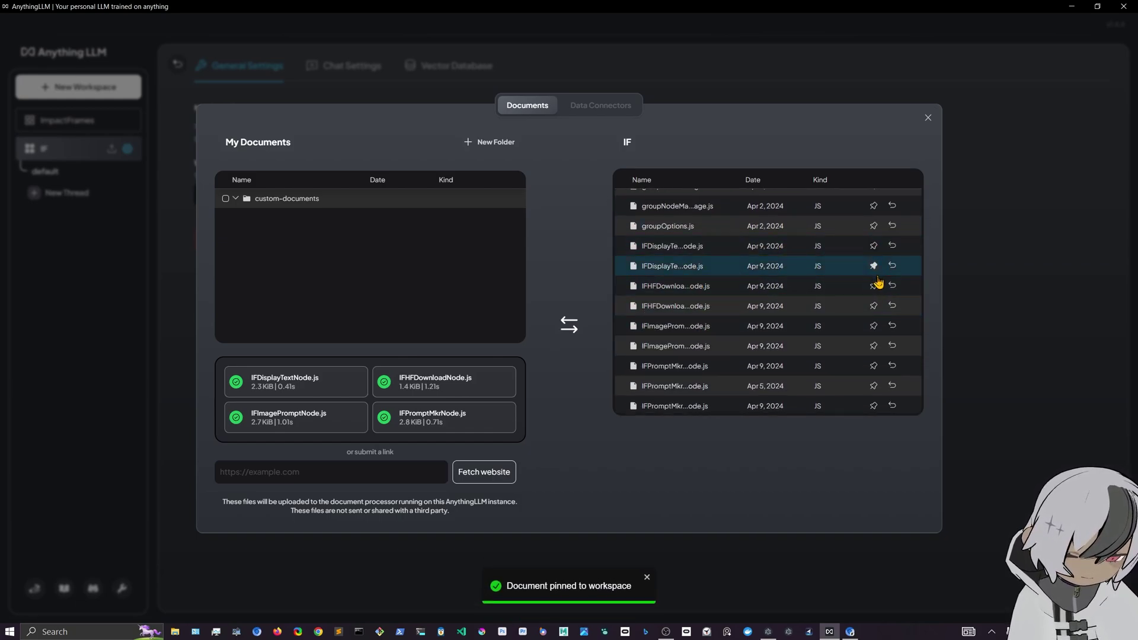
click(874, 286)
click(874, 306)
click(874, 326)
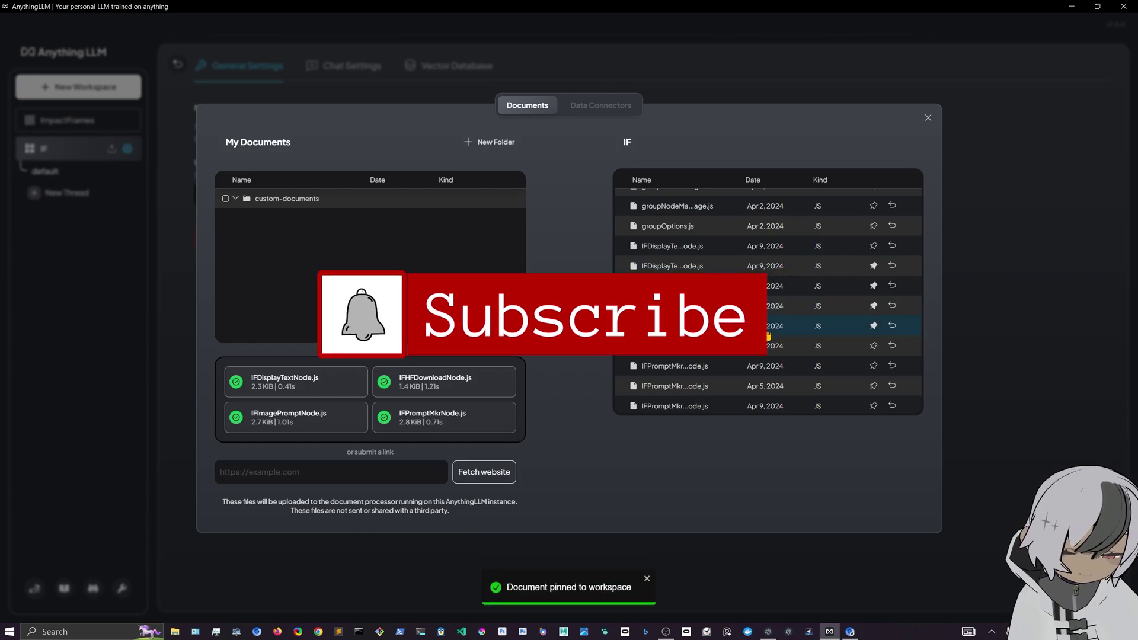
click(873, 346)
click(874, 366)
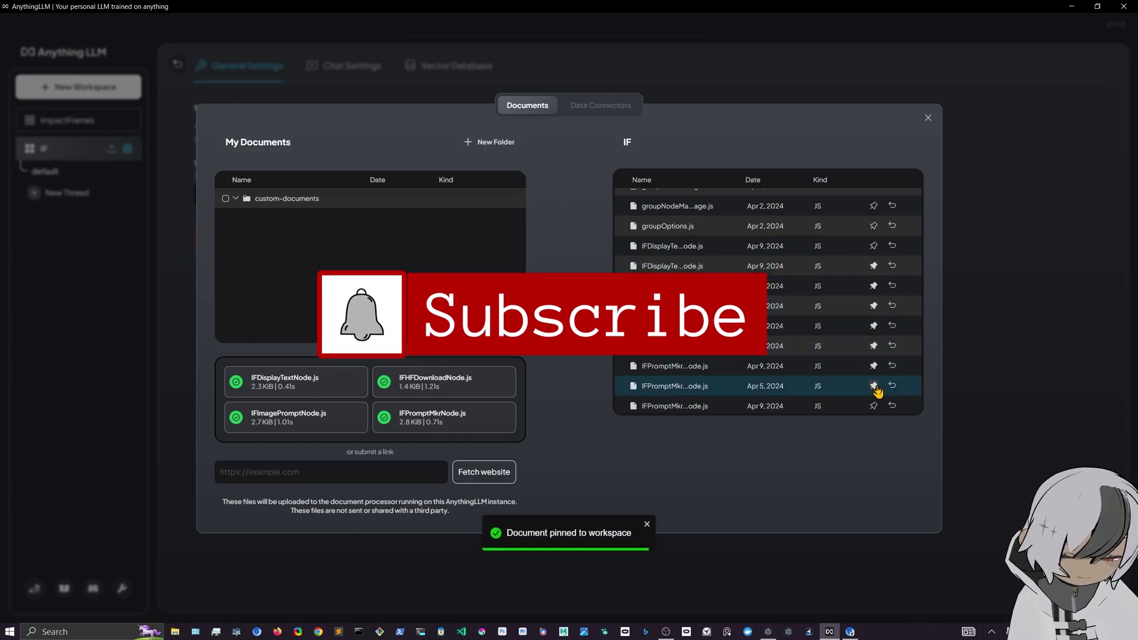
click(874, 386)
click(873, 406)
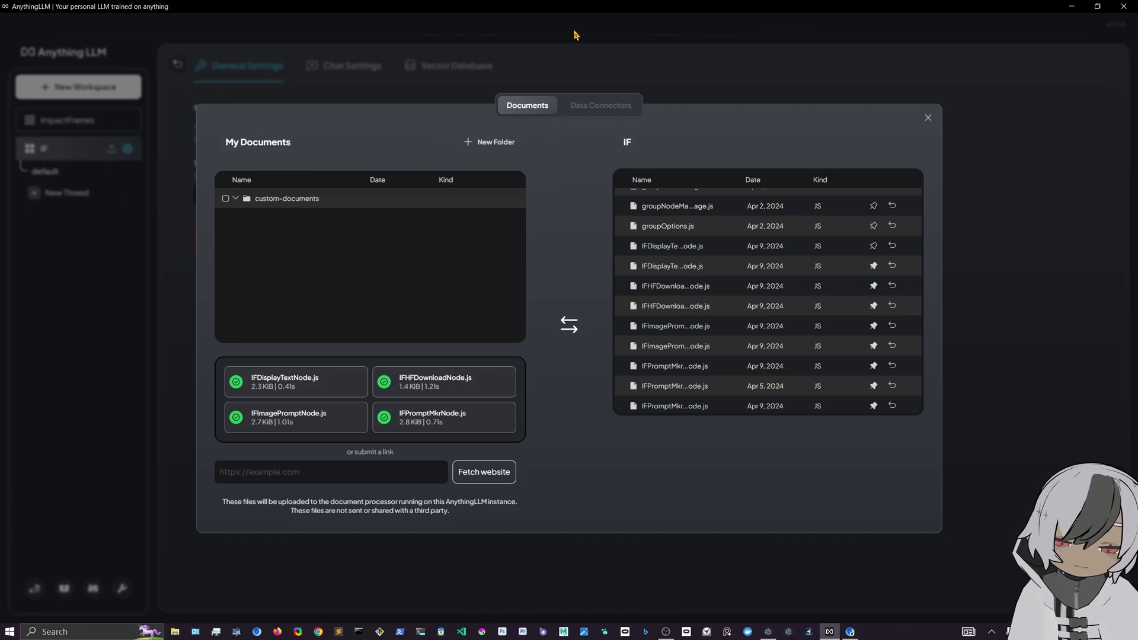
click(928, 118)
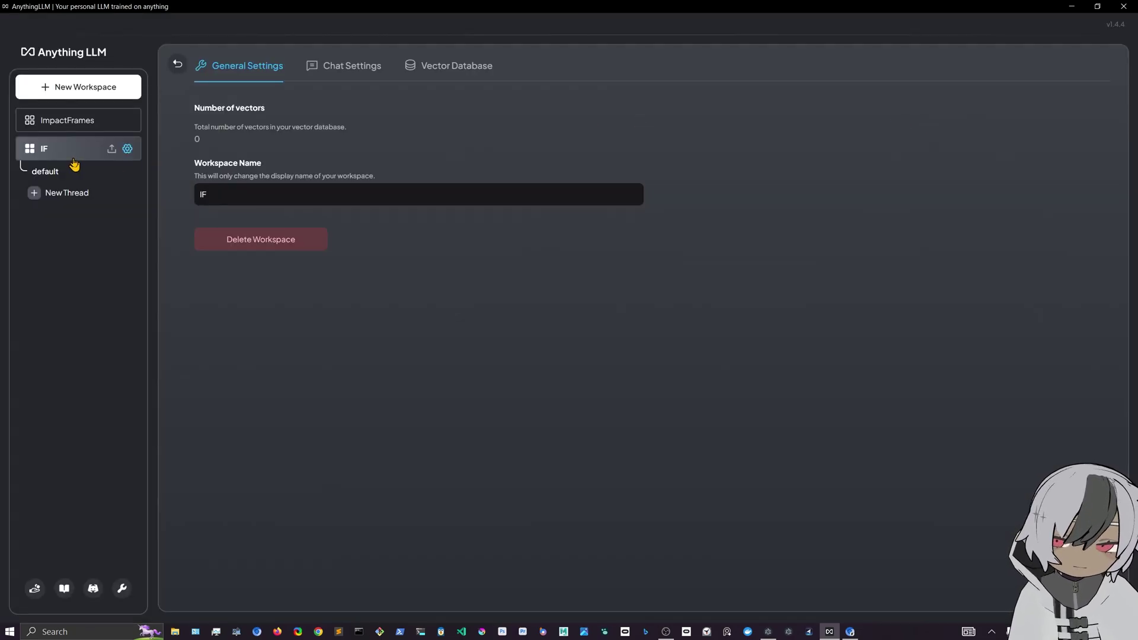
Open the IF workspace's default thread and send the chat message "what if prompt mkr does".
click(60, 176)
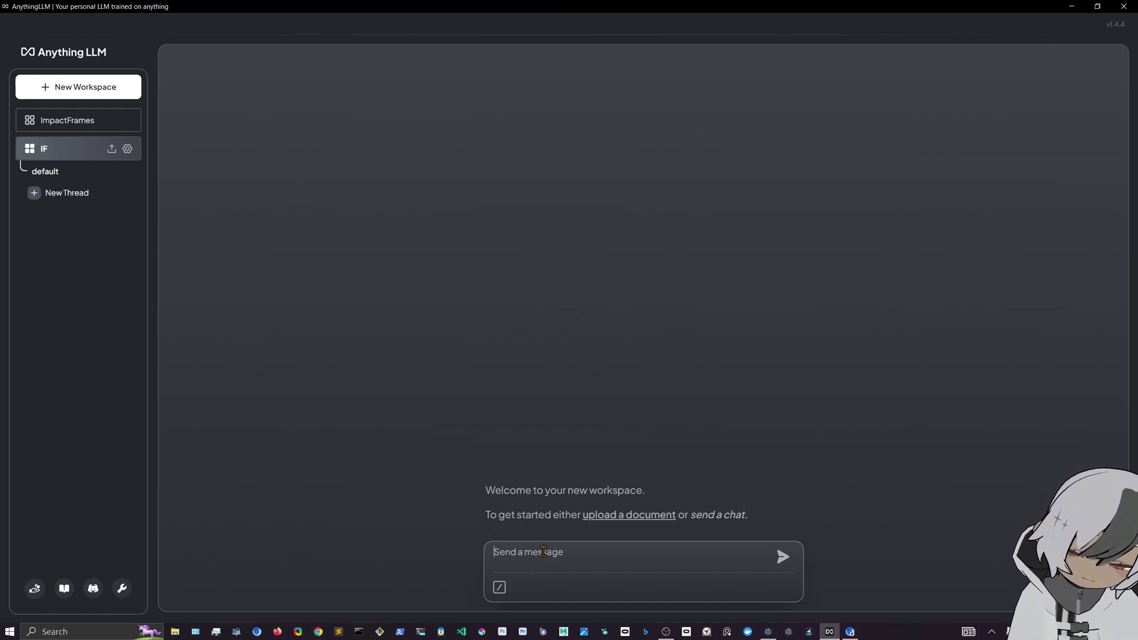
text(w)
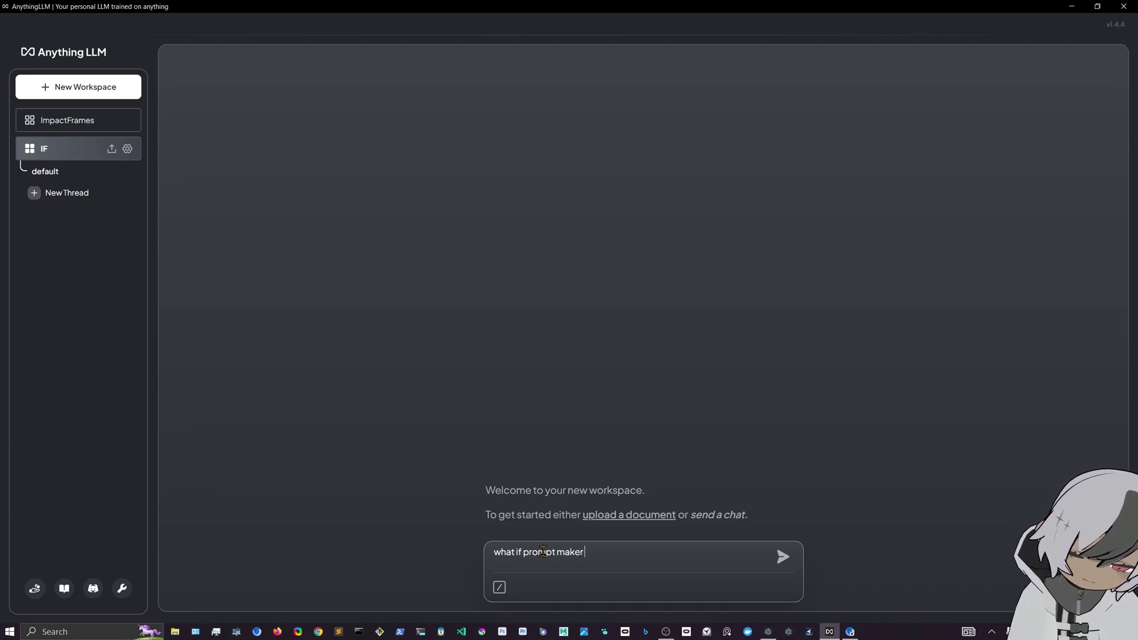
text(hat if prompt mkr does)
key(Return)
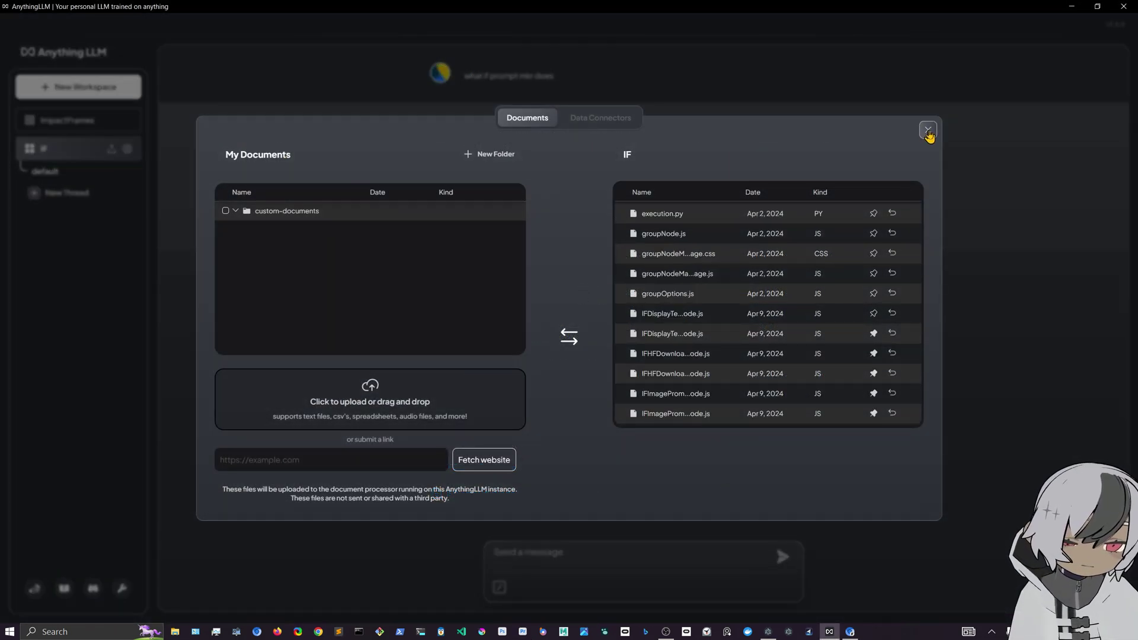
Review the GitHub Repo and YouTube Transcript data connector options in the IF workspace's document manager, then close it.
click(600, 118)
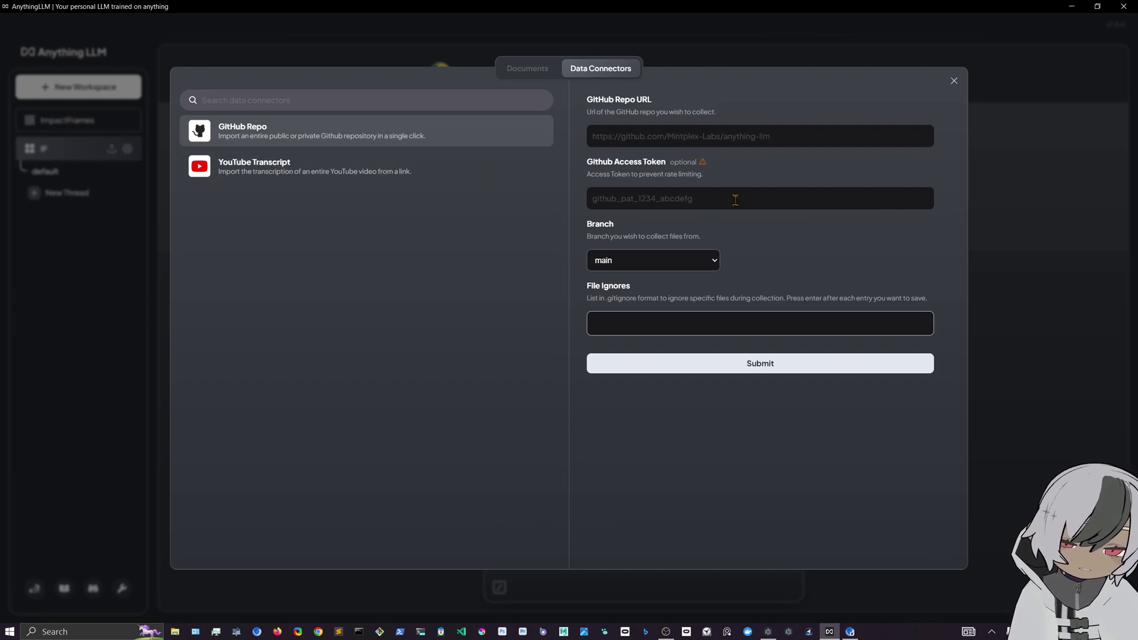
click(303, 169)
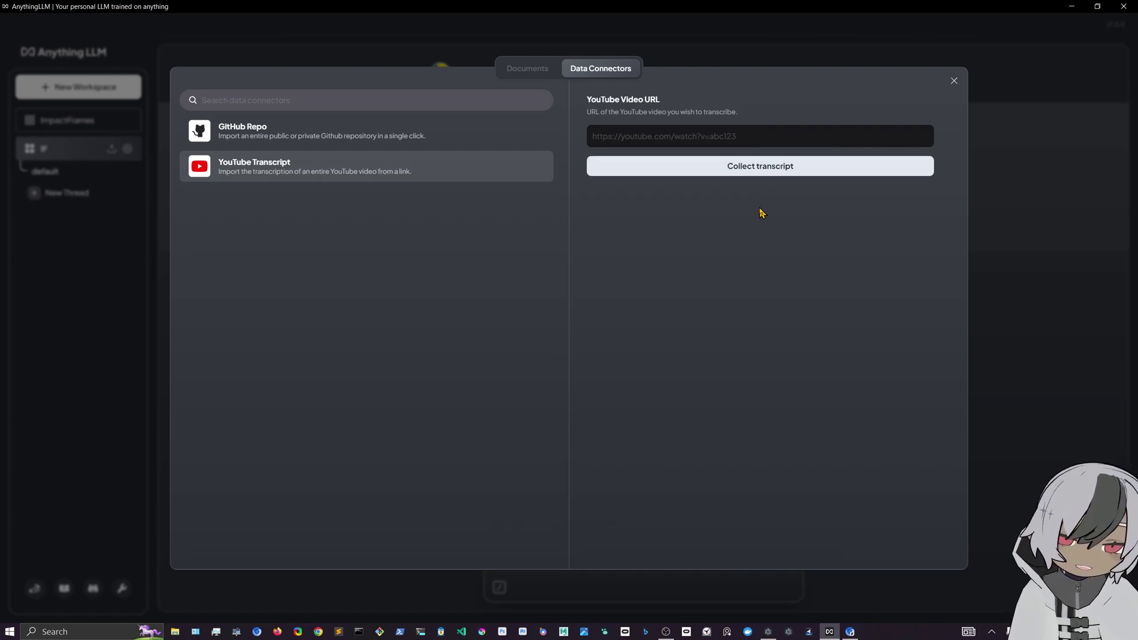
click(954, 81)
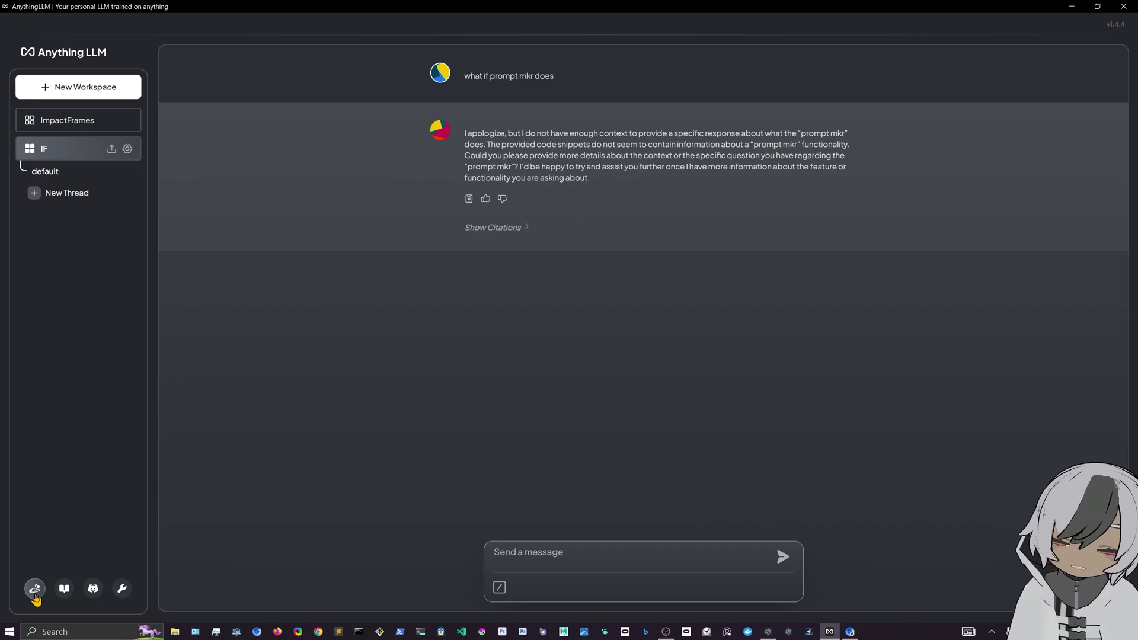
View the information on supporting AnythingLLM Desktop's development, then close it.
click(34, 588)
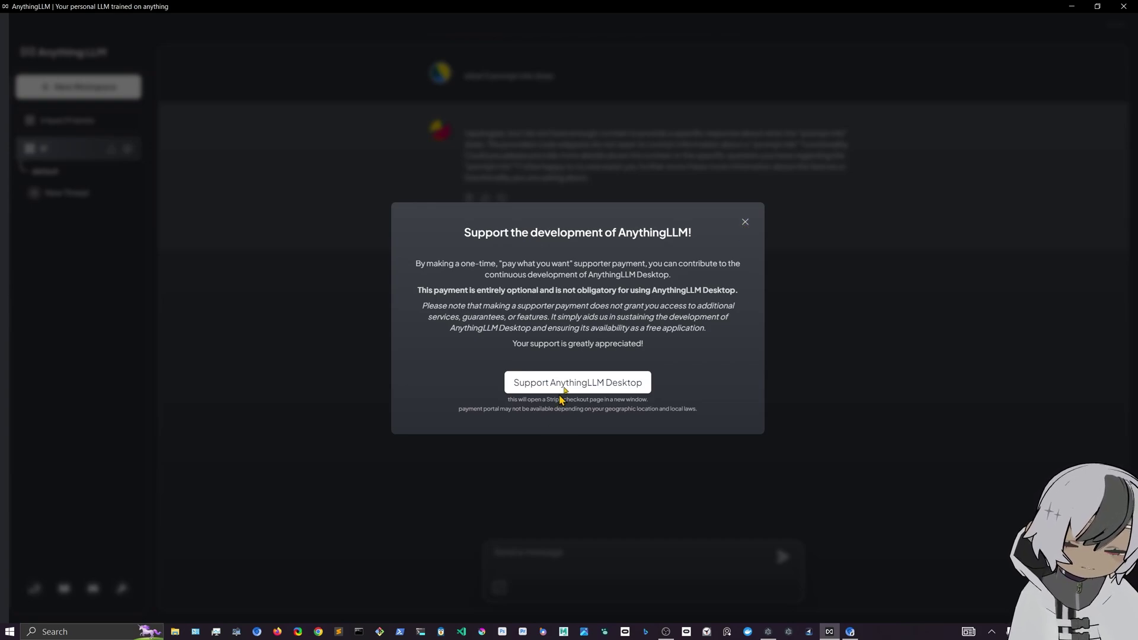
click(744, 225)
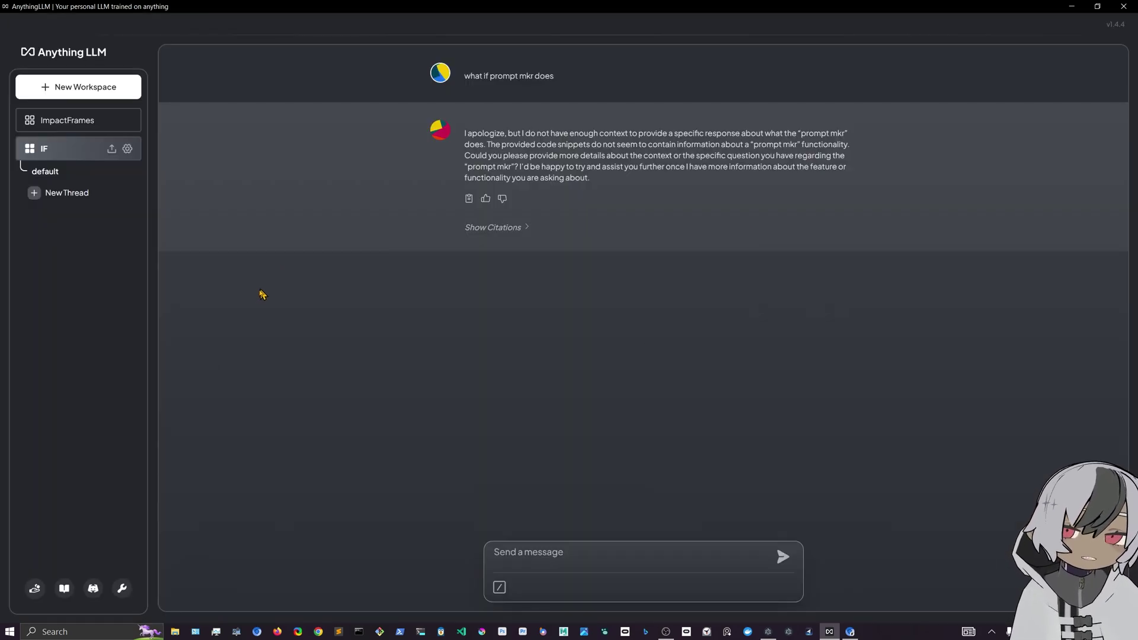